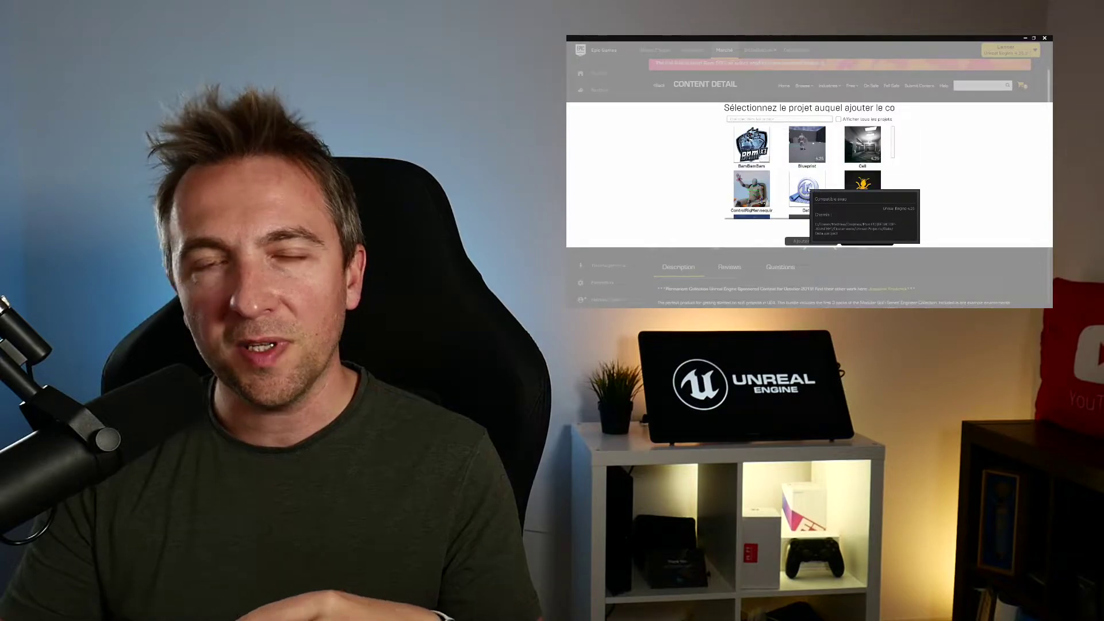
Dismiss the project selection for adding the Modular SciFi bundle and minimize the launcher window.
click(873, 241)
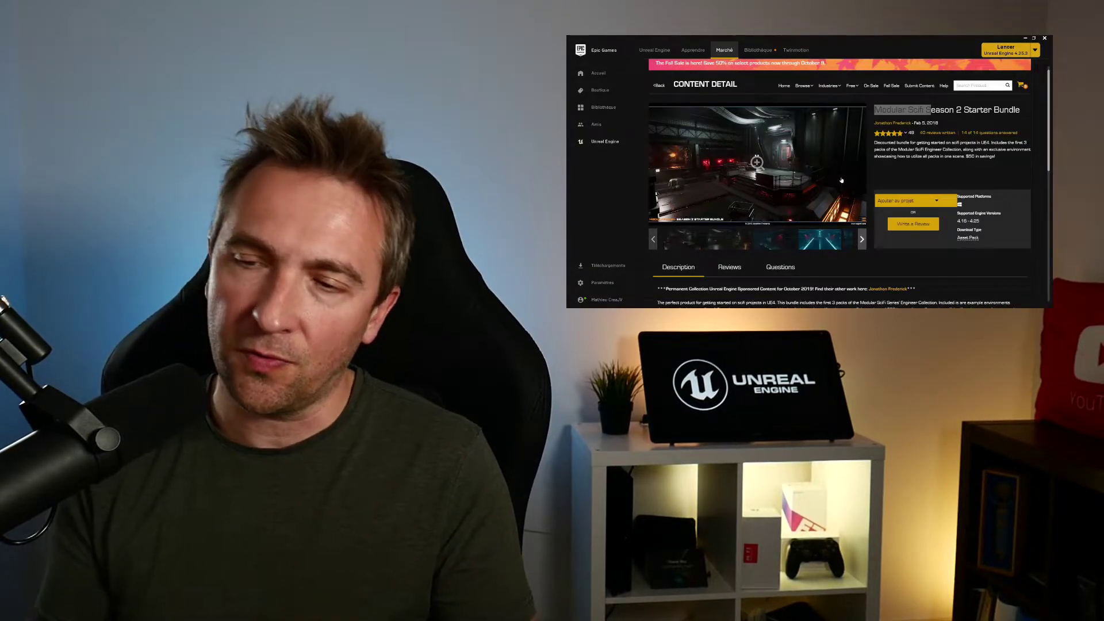
click(1026, 39)
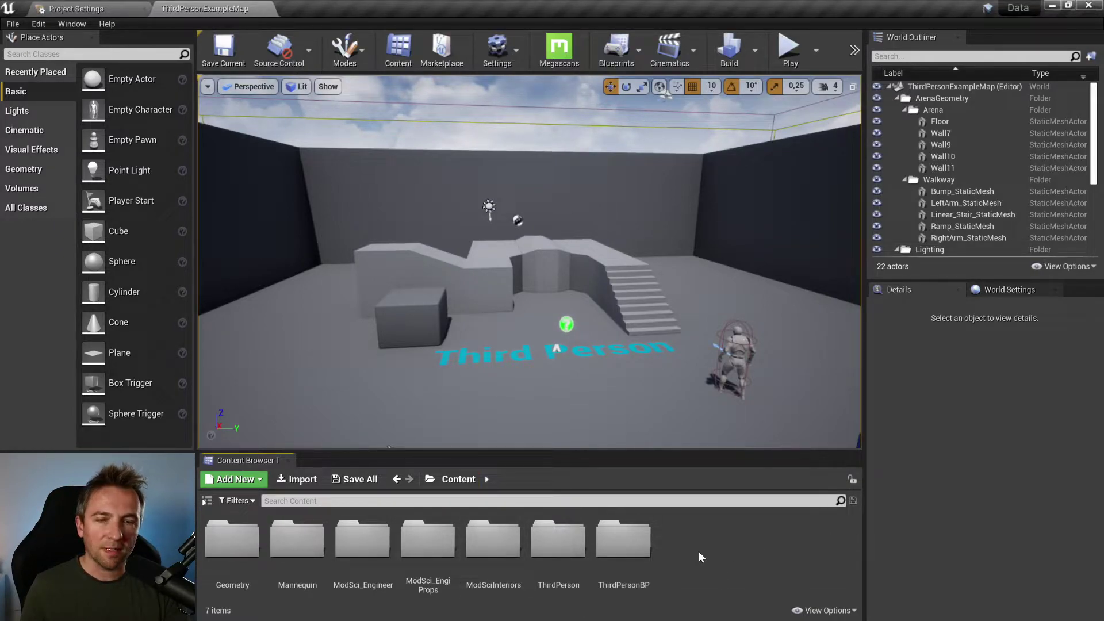
click(425, 545)
click(297, 541)
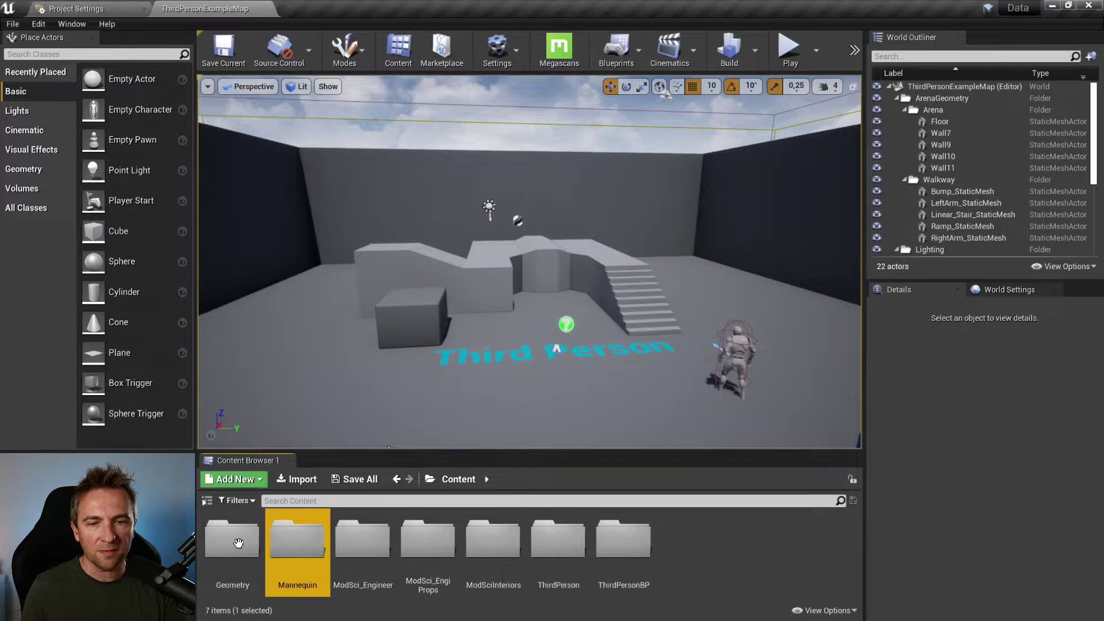
click(428, 543)
click(363, 544)
click(497, 552)
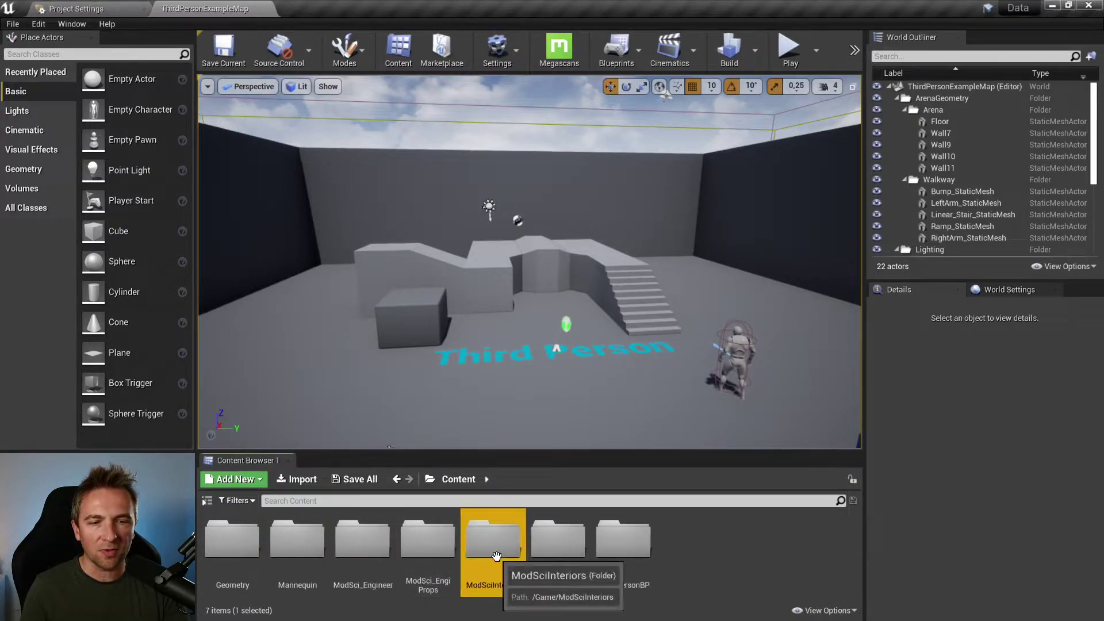
Create a folder named Demo in the project's Content root and open it.
right_click(787, 553)
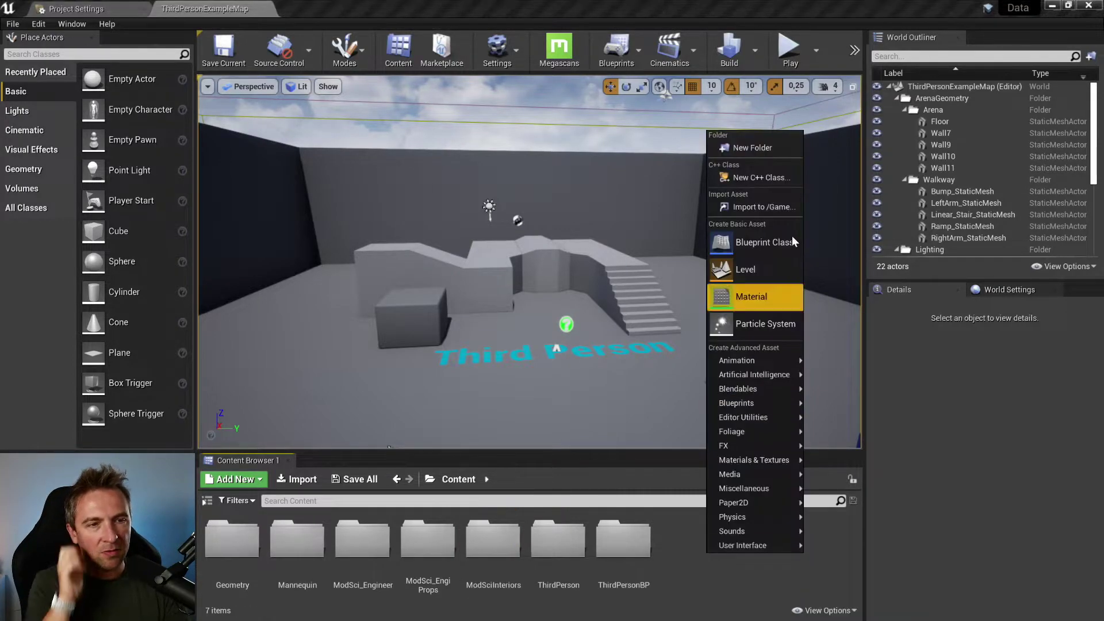
click(759, 150)
text(Demo)
key(Return)
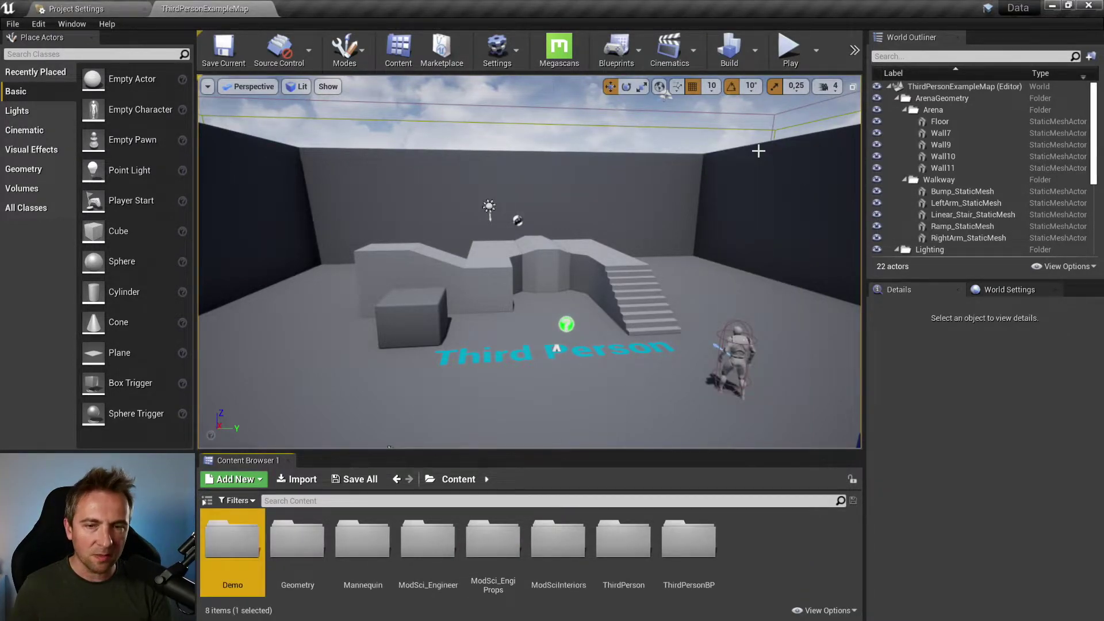
double_click(230, 547)
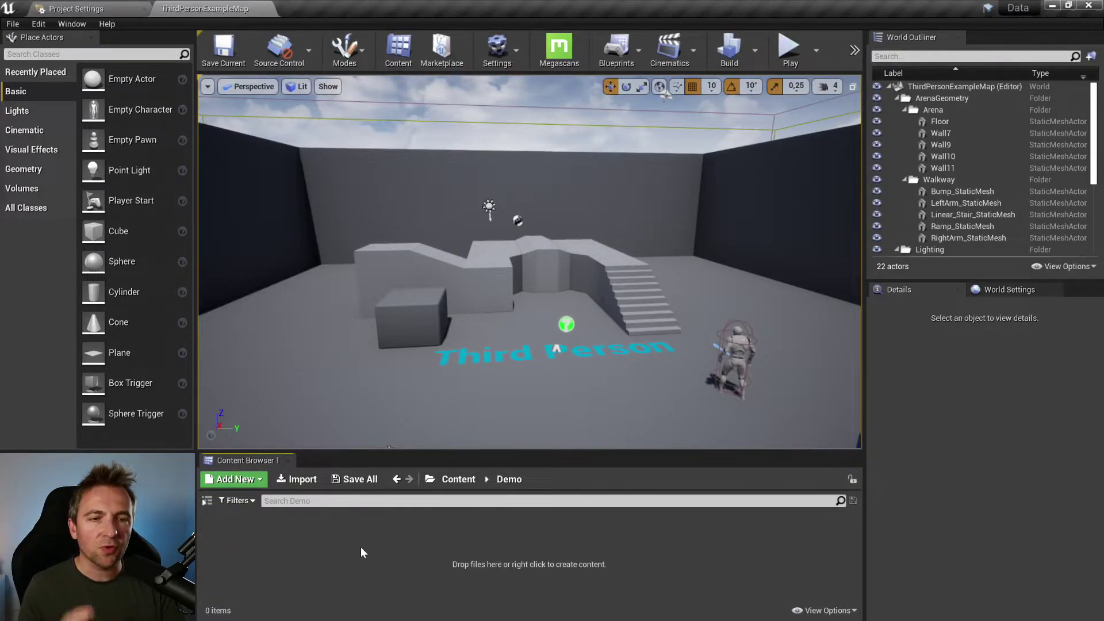
right_click(561, 531)
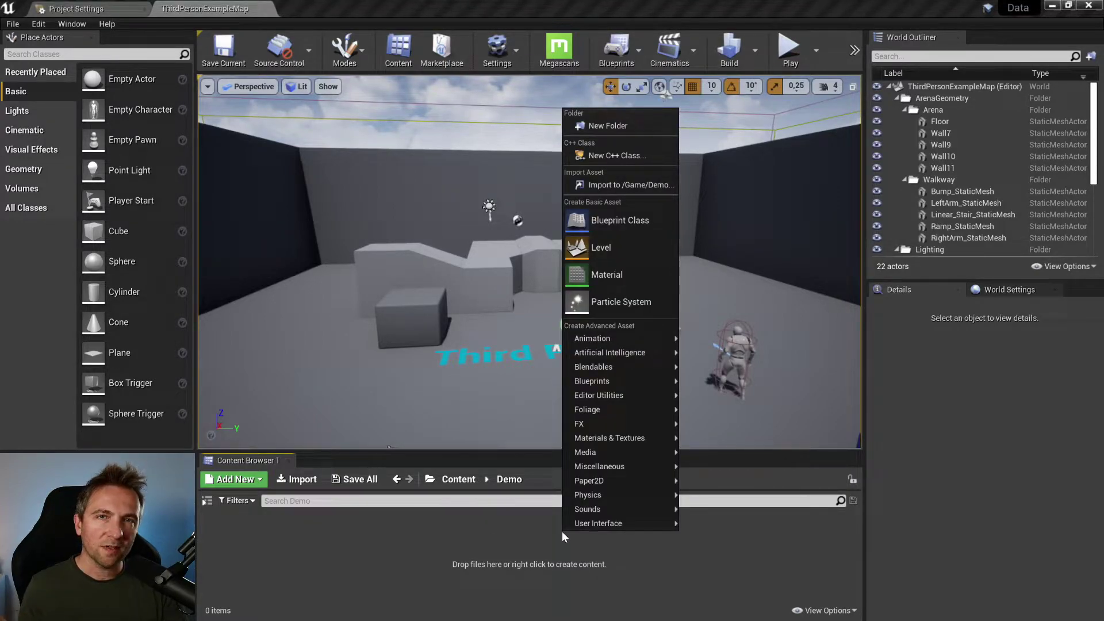
mouse_move(610, 424)
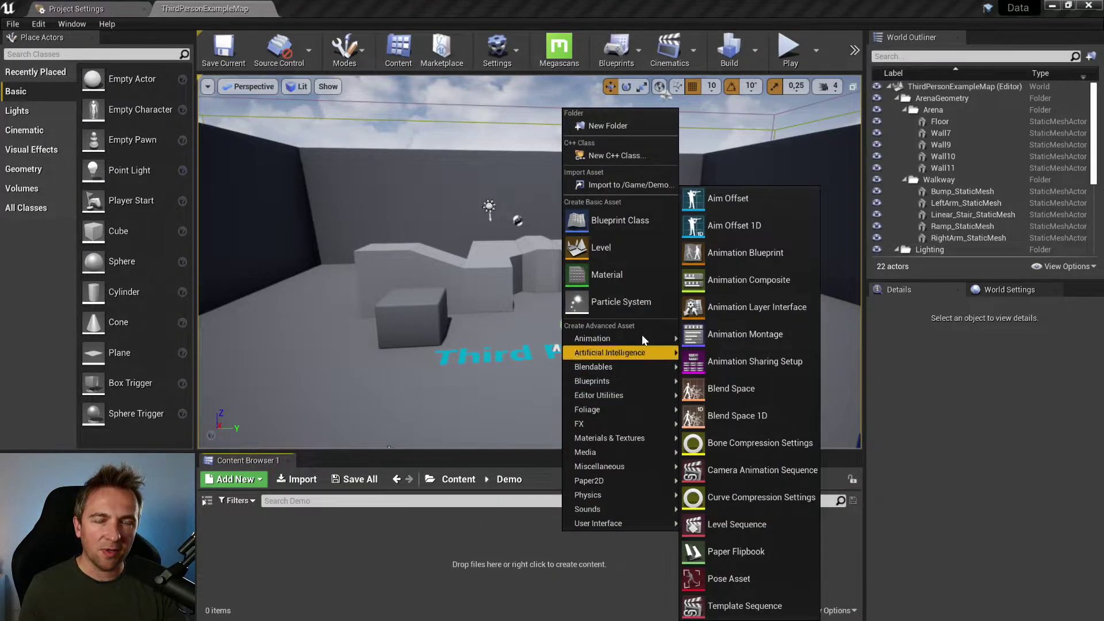
mouse_move(616, 468)
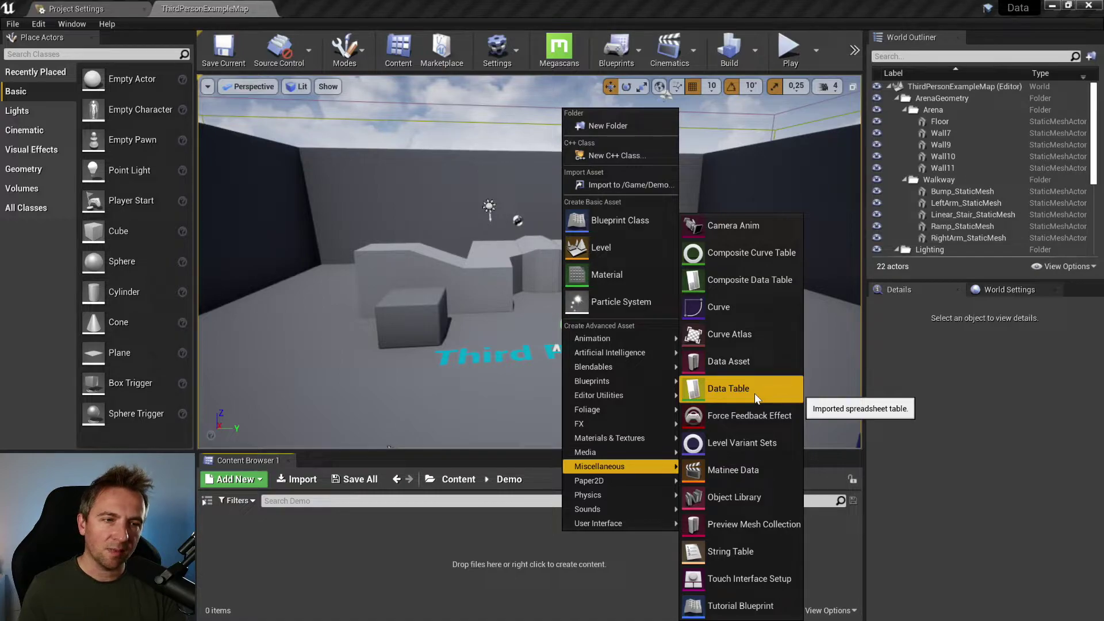
click(728, 389)
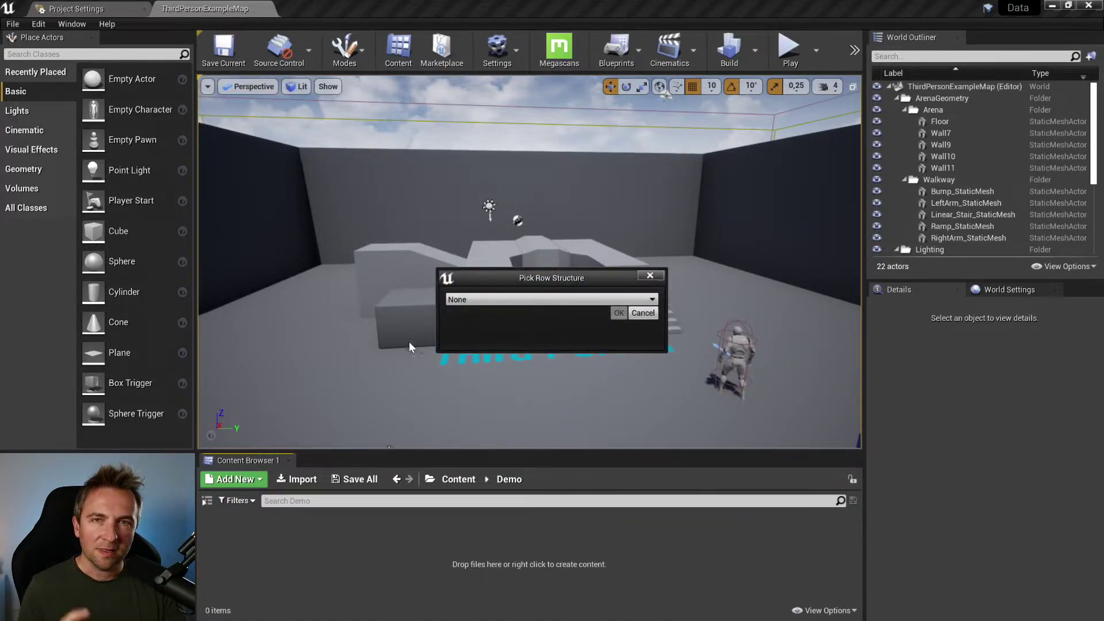
click(534, 299)
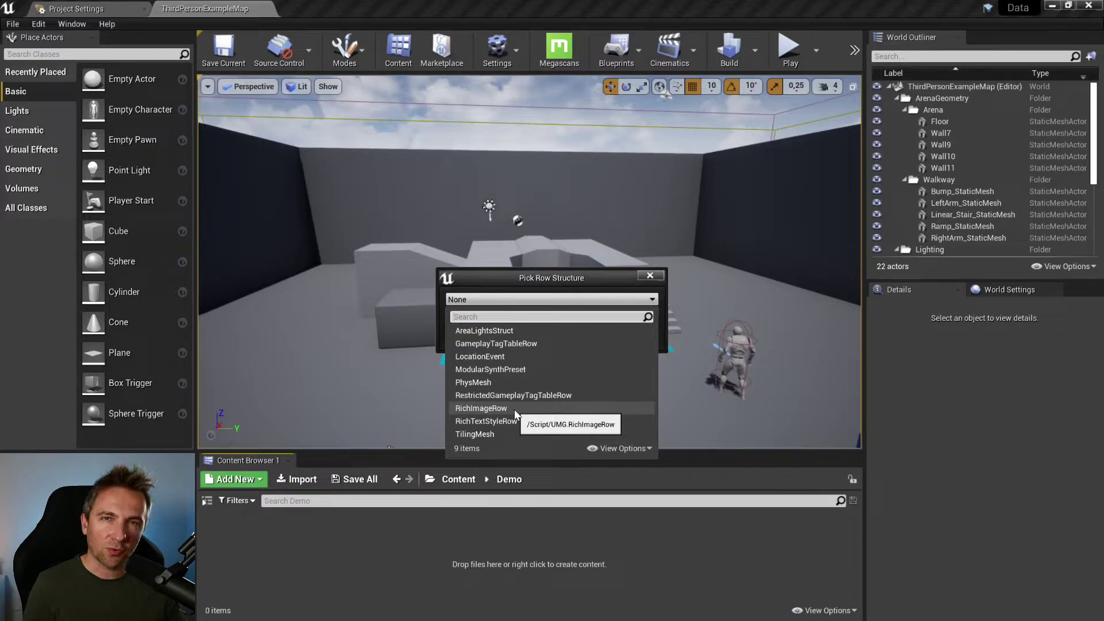
click(651, 276)
click(651, 276)
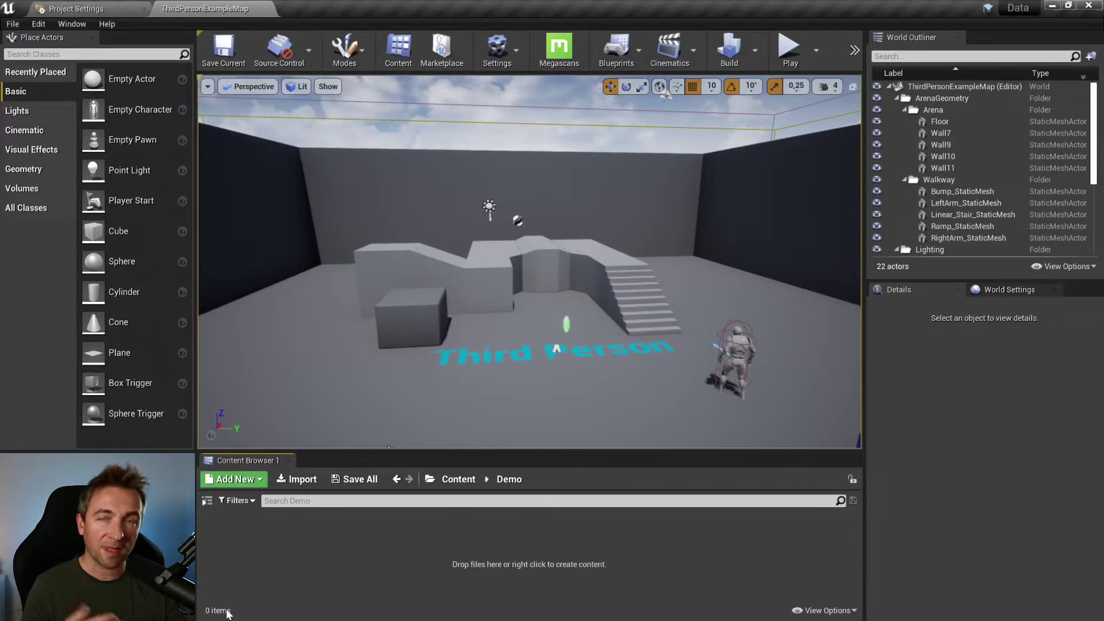
Create a Blueprint structure named S_demo in the Demo folder and open it docked in the main editor window.
right_click(320, 551)
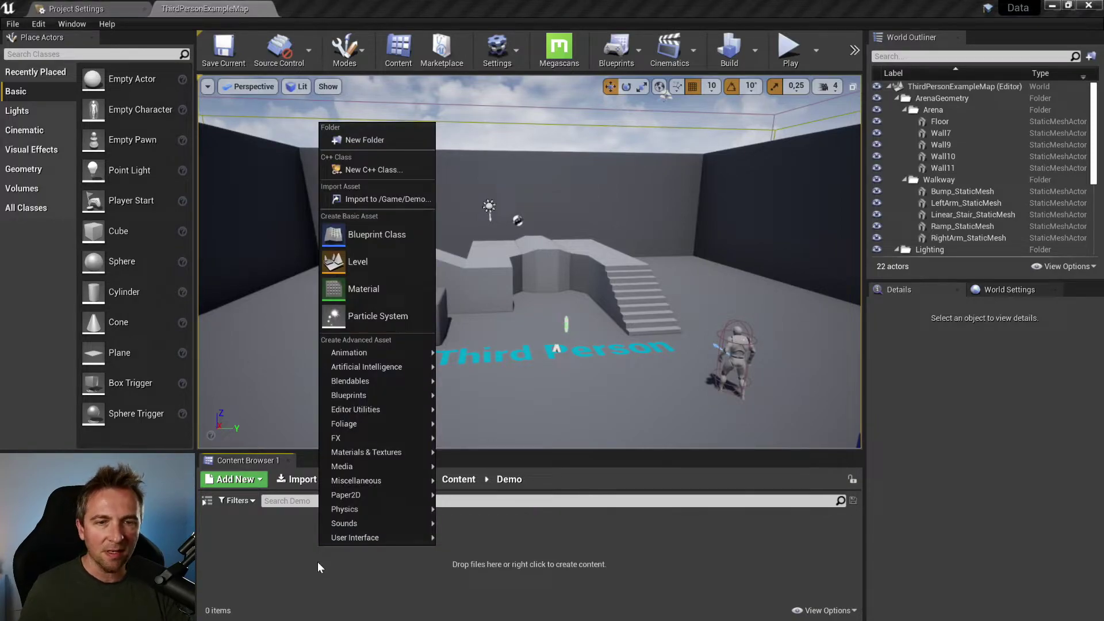
mouse_move(389, 395)
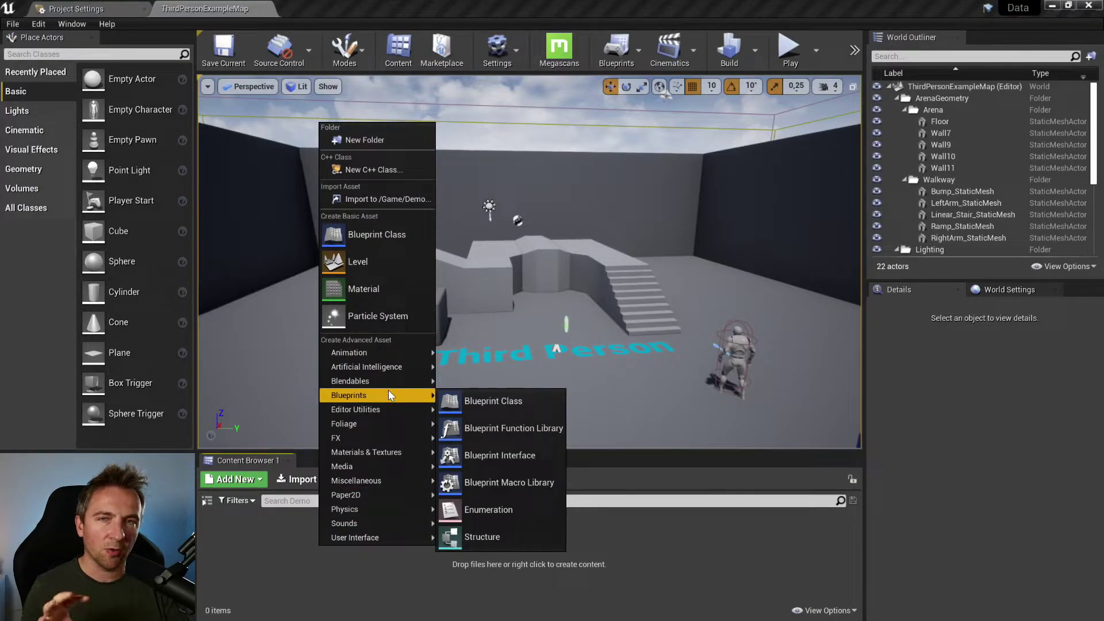
click(511, 535)
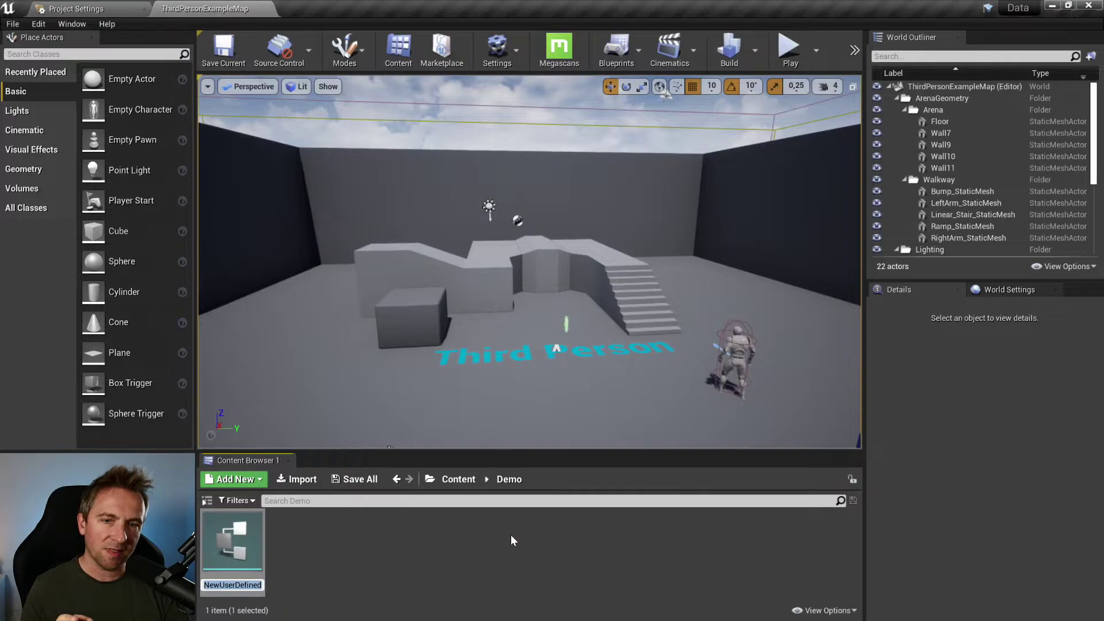
text(S_demo)
key(Return)
double_click(229, 536)
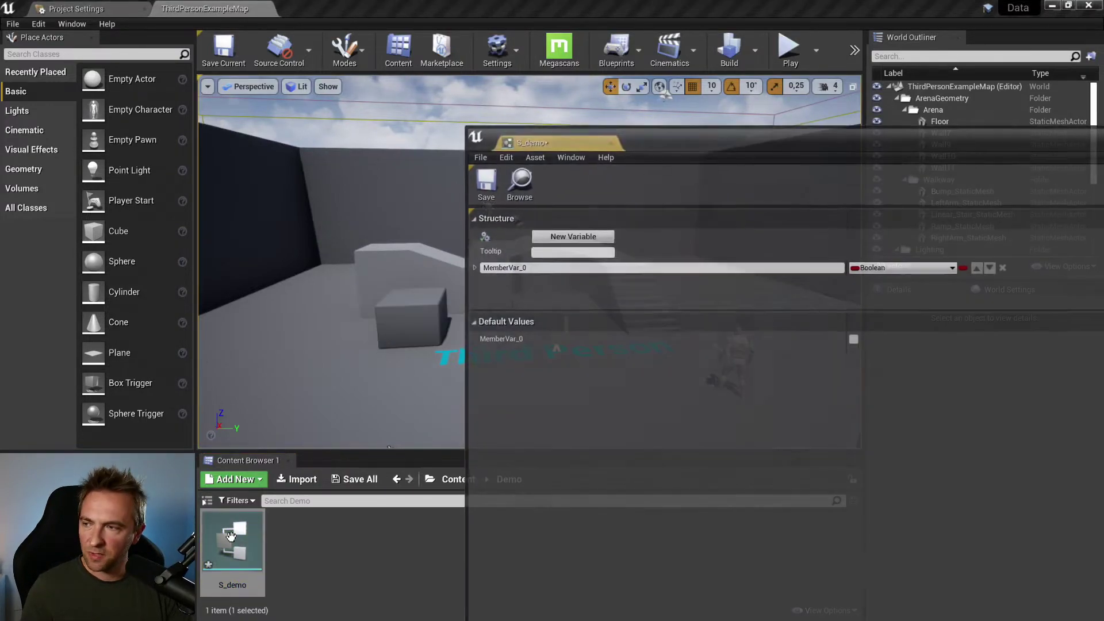
drag(575, 144, 419, 7)
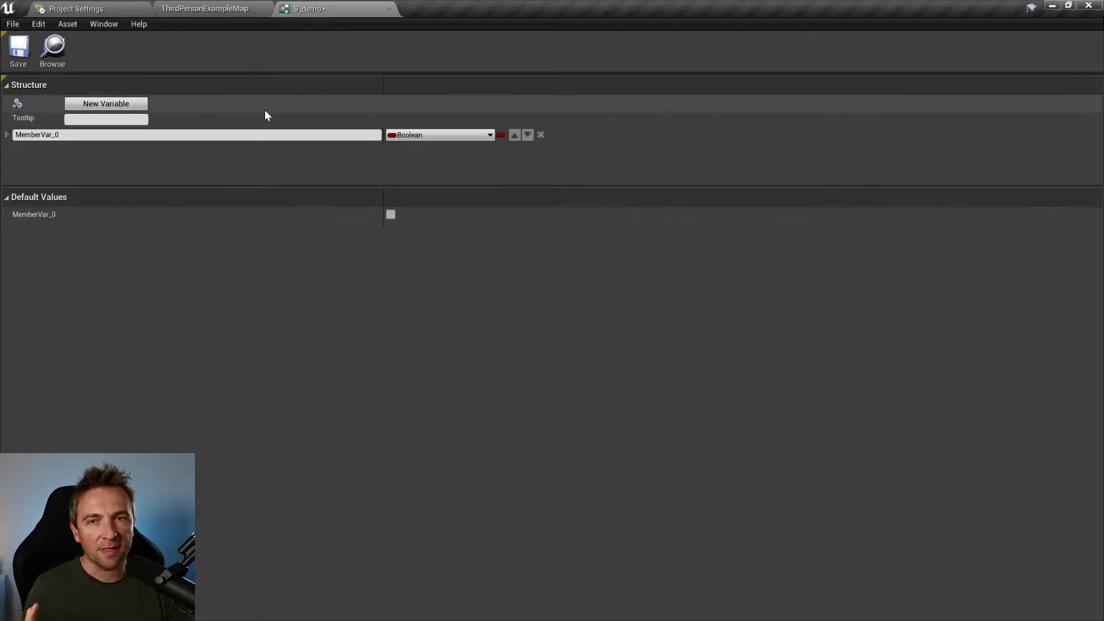
Rename the structure's first variable to libelle and set its type to Text.
click(103, 136)
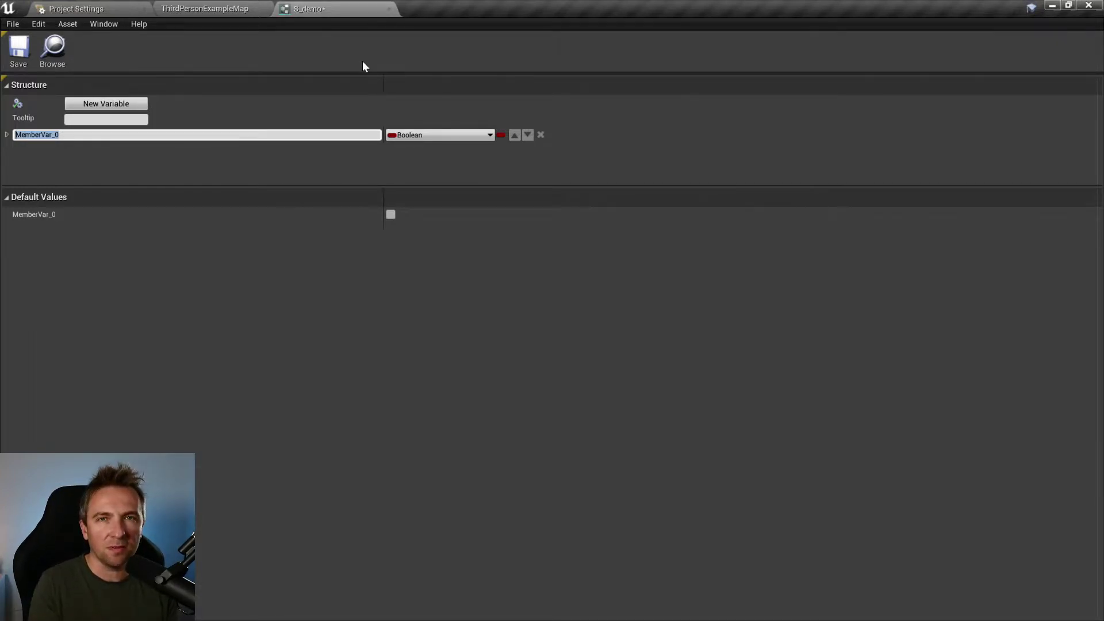
text(Iibelle)
key(Return)
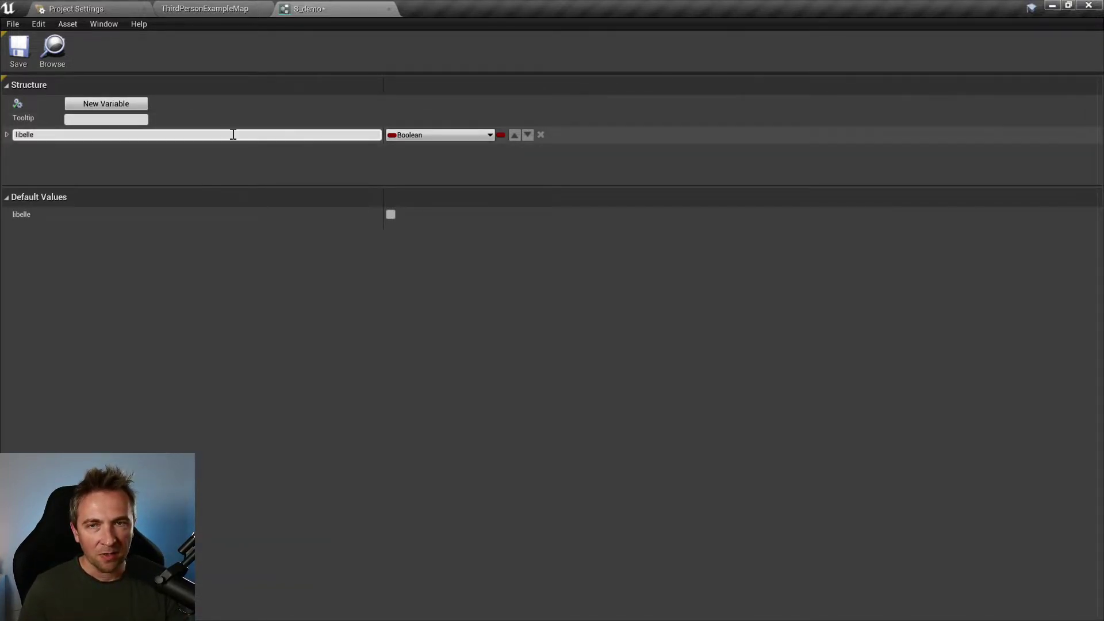
click(428, 136)
click(377, 261)
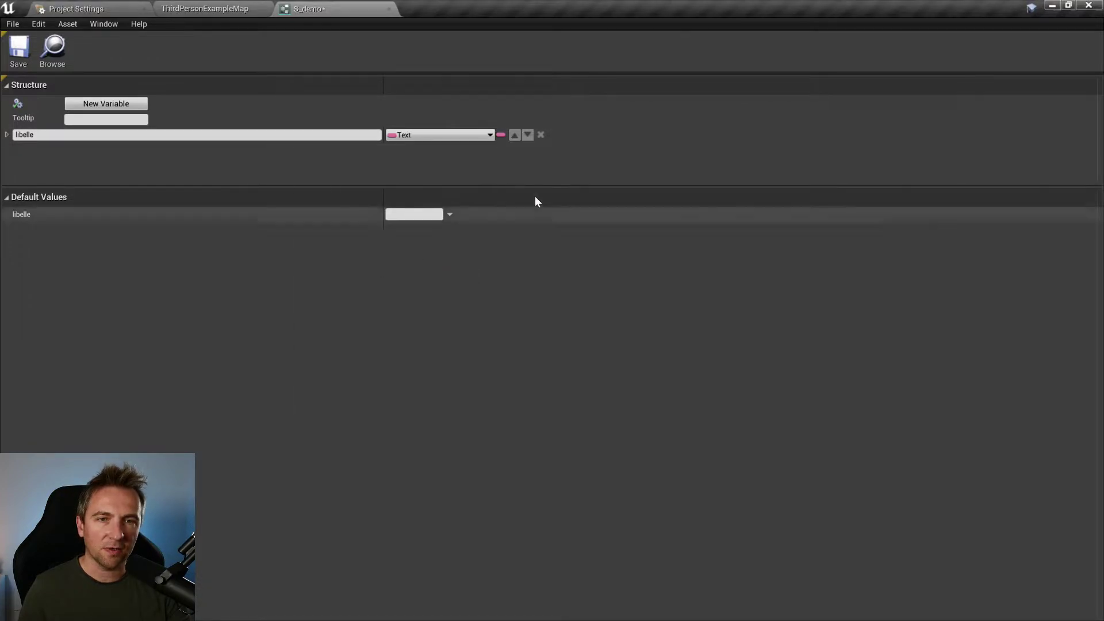
Add a second variable to the structure and name it description.
click(119, 108)
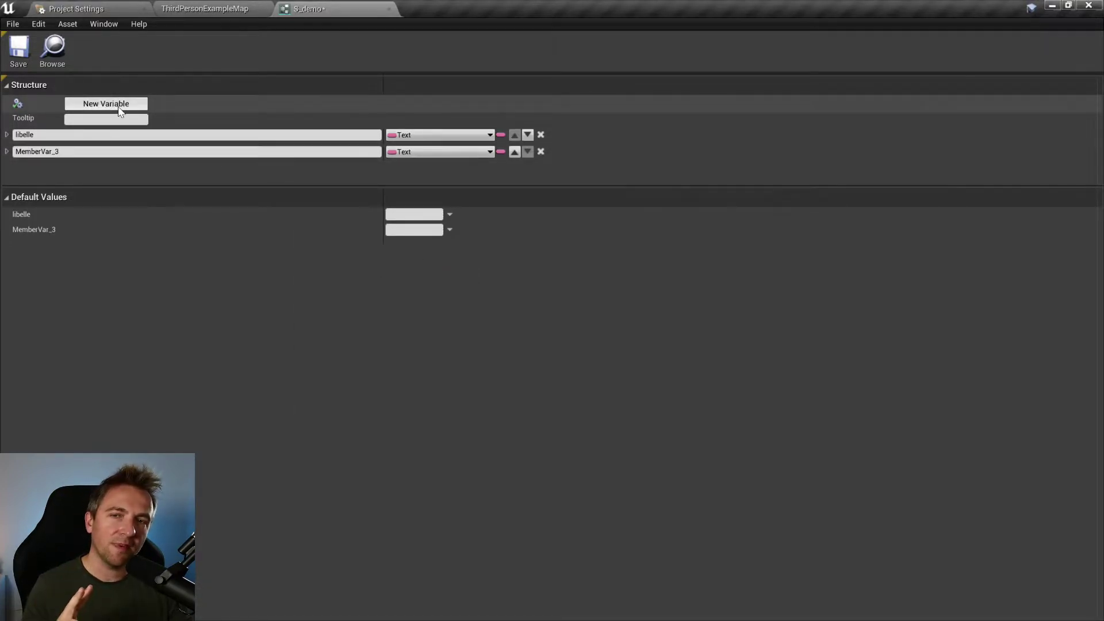
click(73, 152)
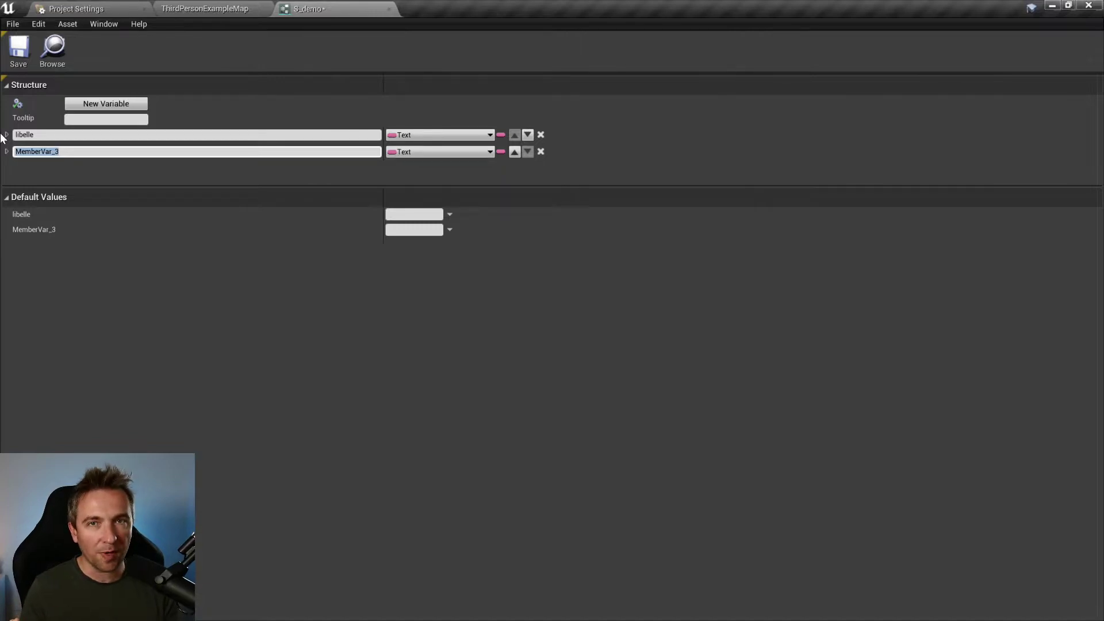
text(description)
key(Return)
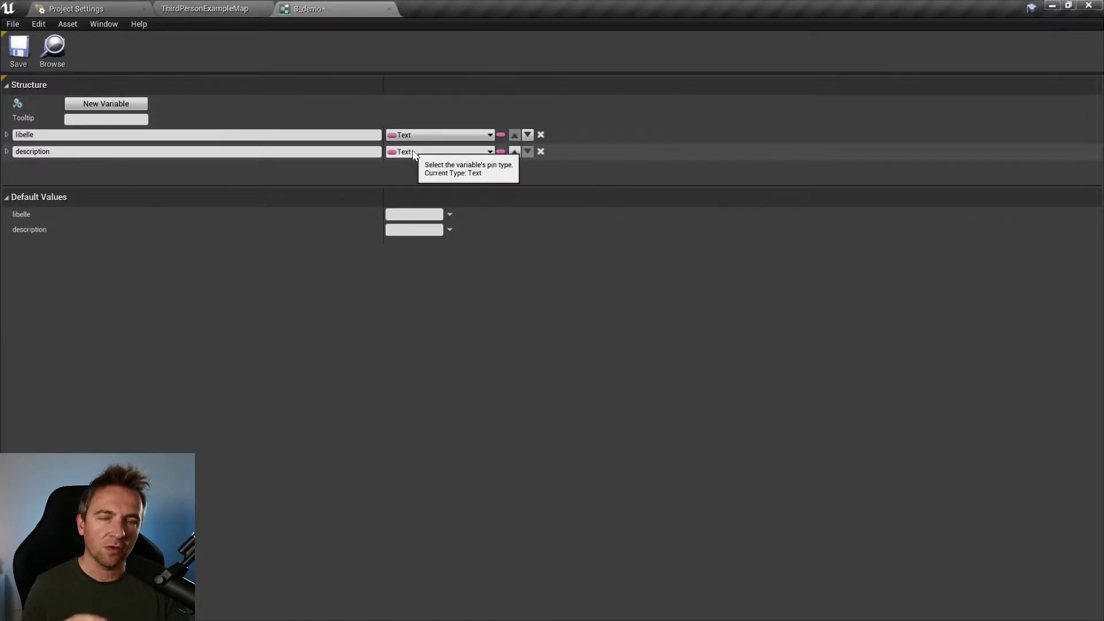
Add a third variable named staticMesh to the structure and set its type to Static Mesh Object Reference.
click(131, 105)
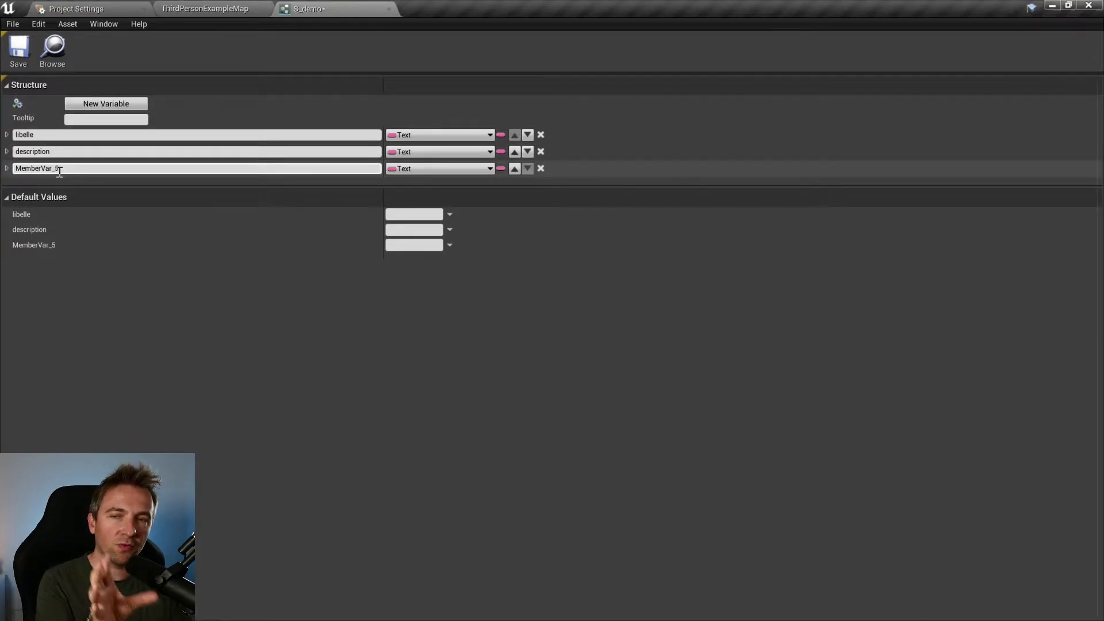
click(76, 168)
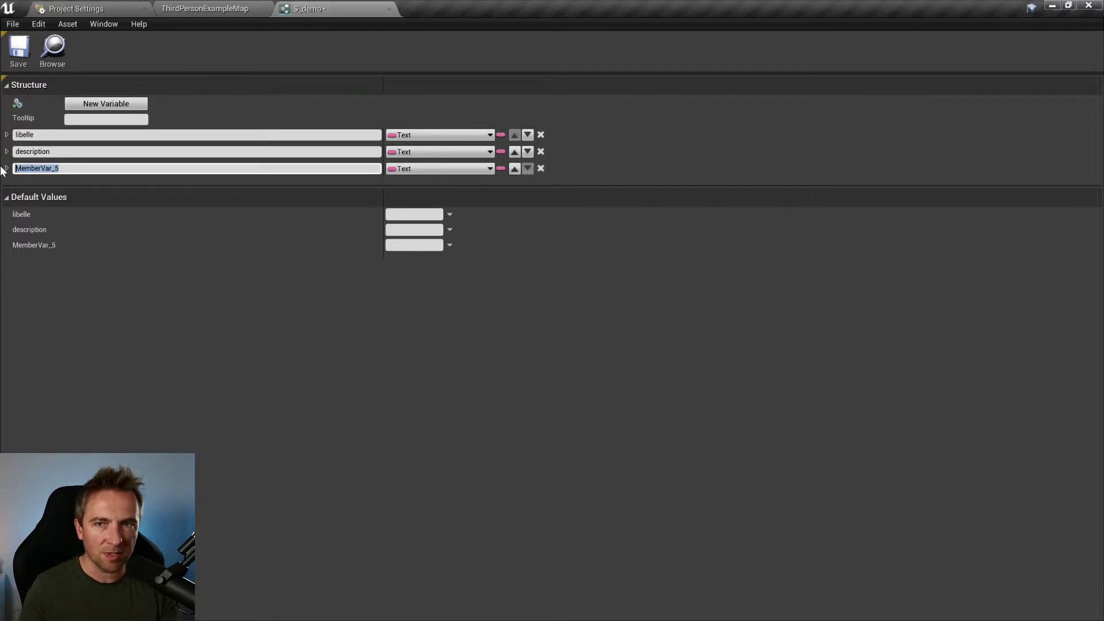
text(staticMesh)
key(Return)
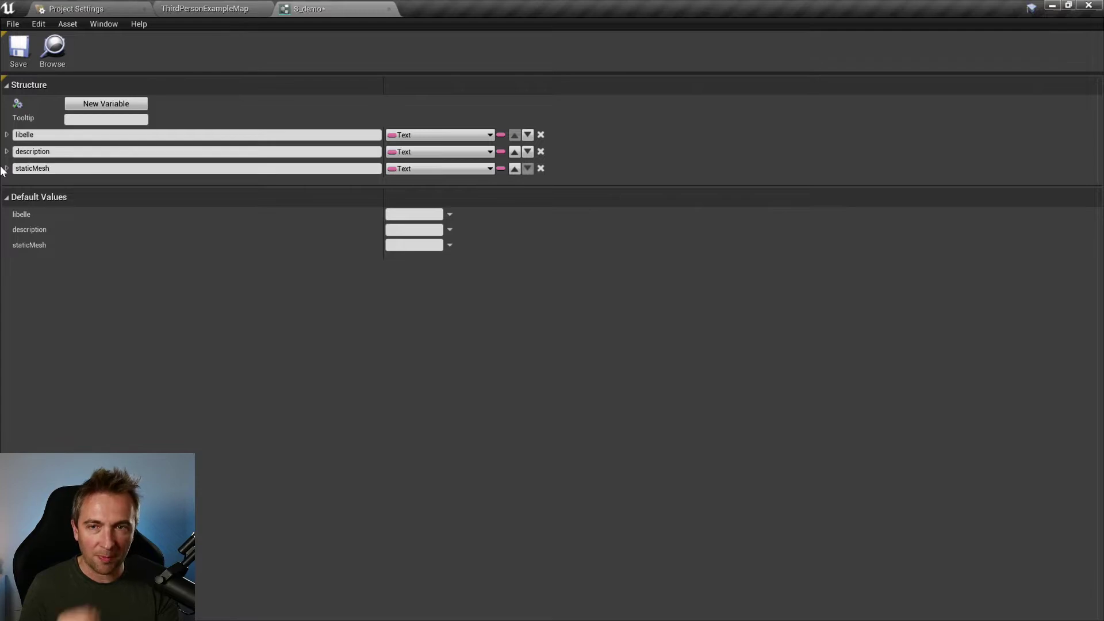
click(405, 170)
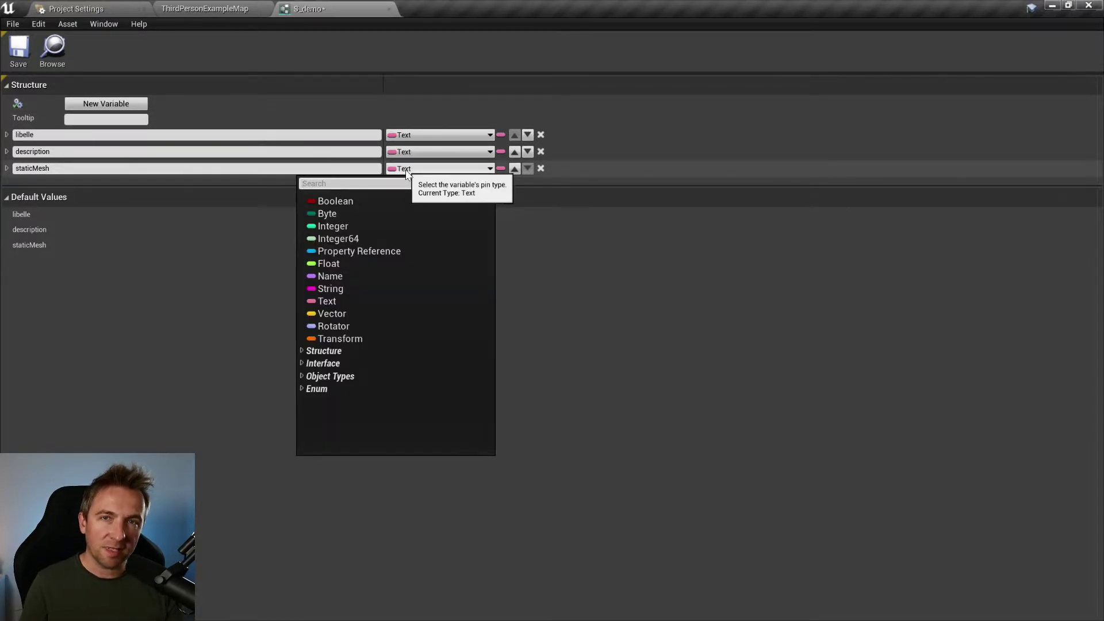
text(staticmes)
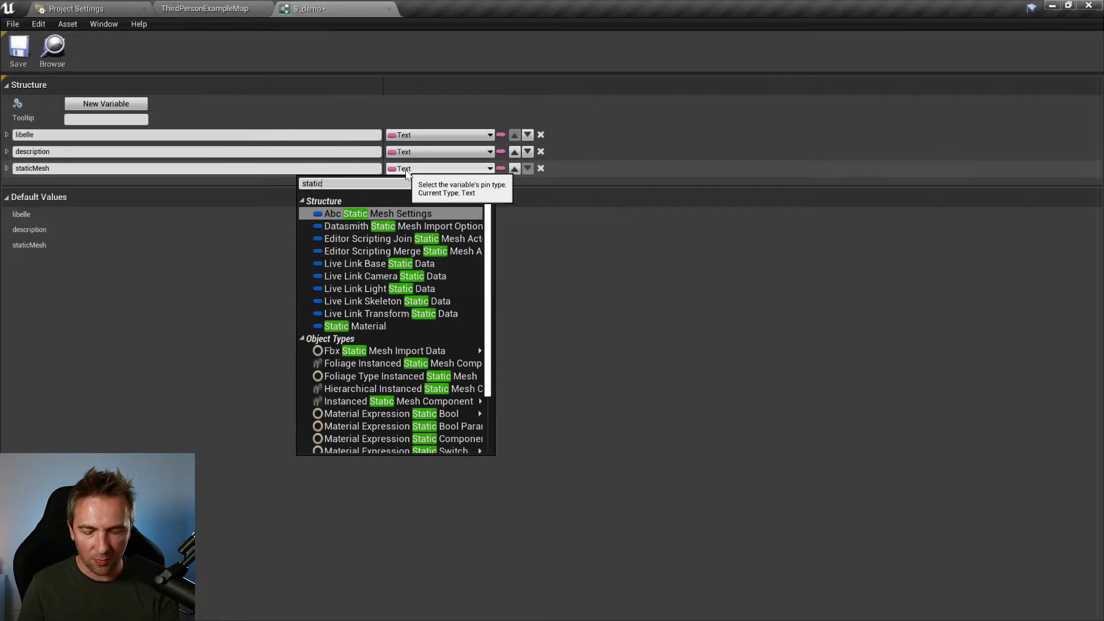
mouse_move(410, 337)
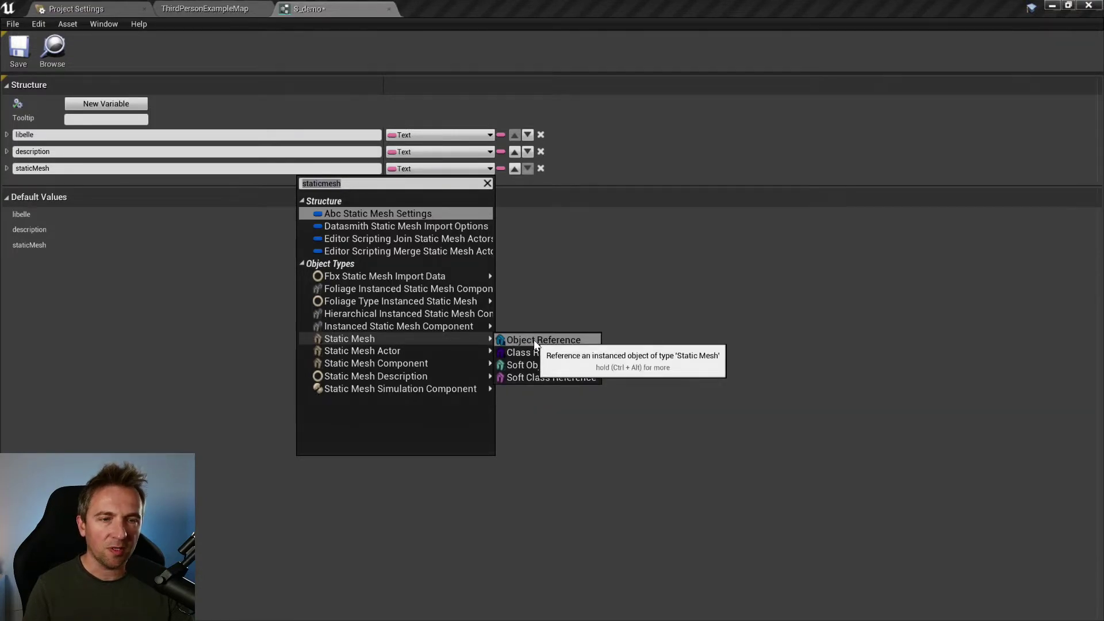
click(535, 342)
Save the S_demo structure and close its editor.
click(16, 58)
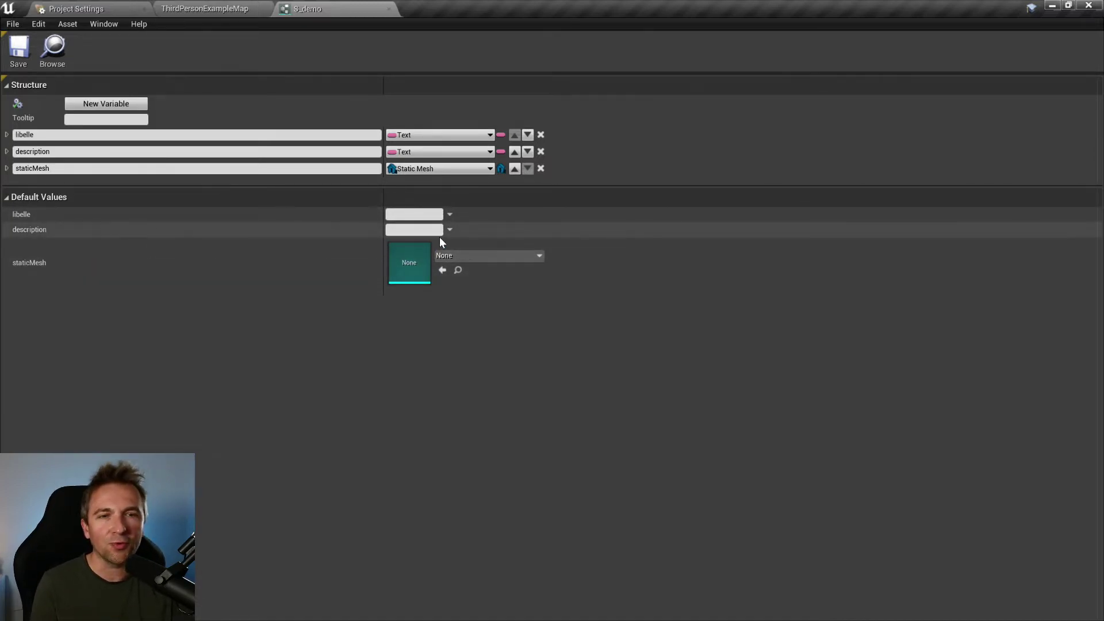
key(ctrl+s)
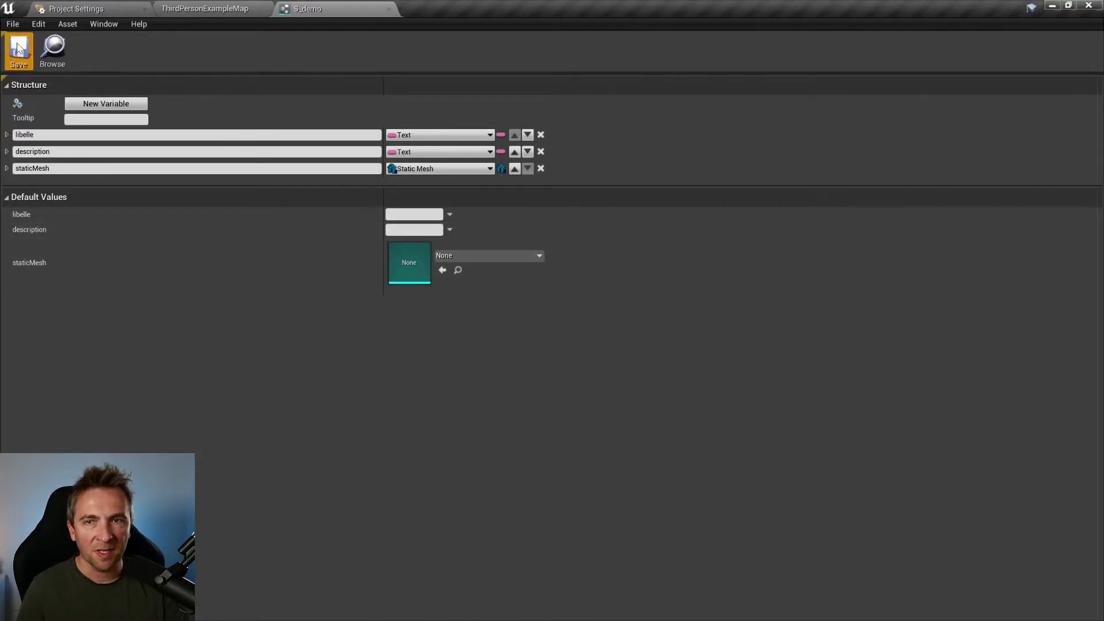
click(389, 9)
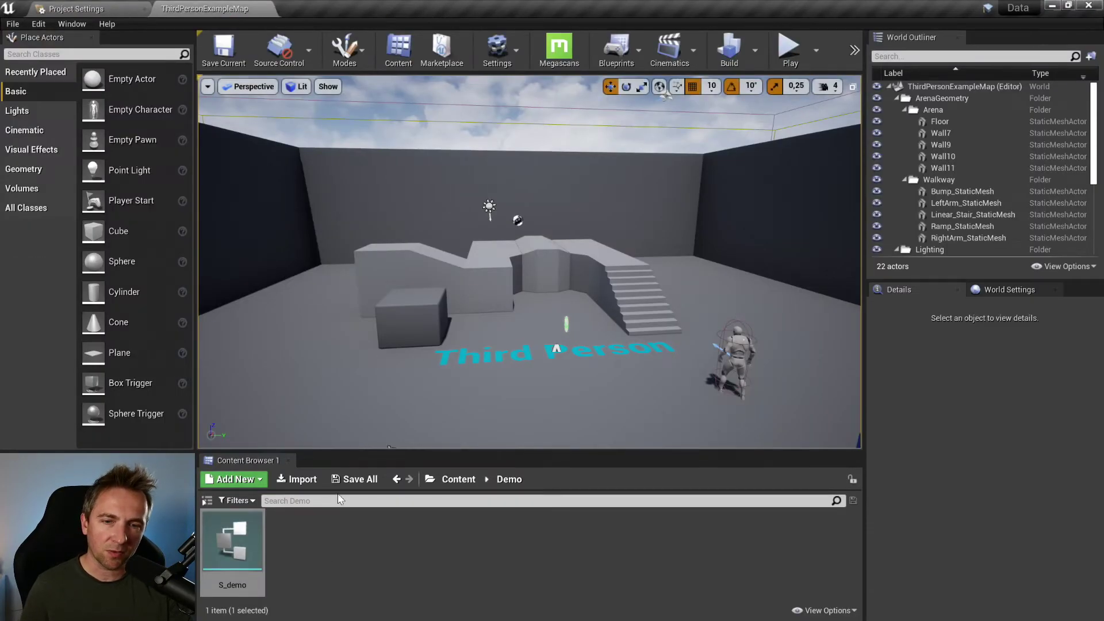
Create a Data Table in the Demo folder using S_demo as its row structure and name it D_demo.
click(320, 589)
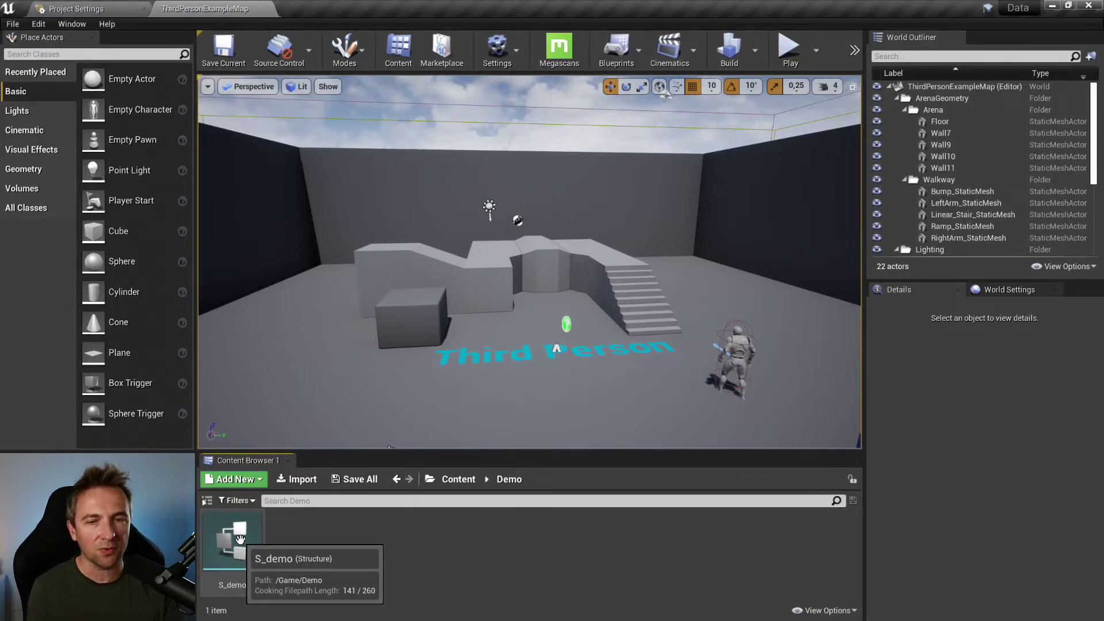
right_click(326, 526)
mouse_move(409, 466)
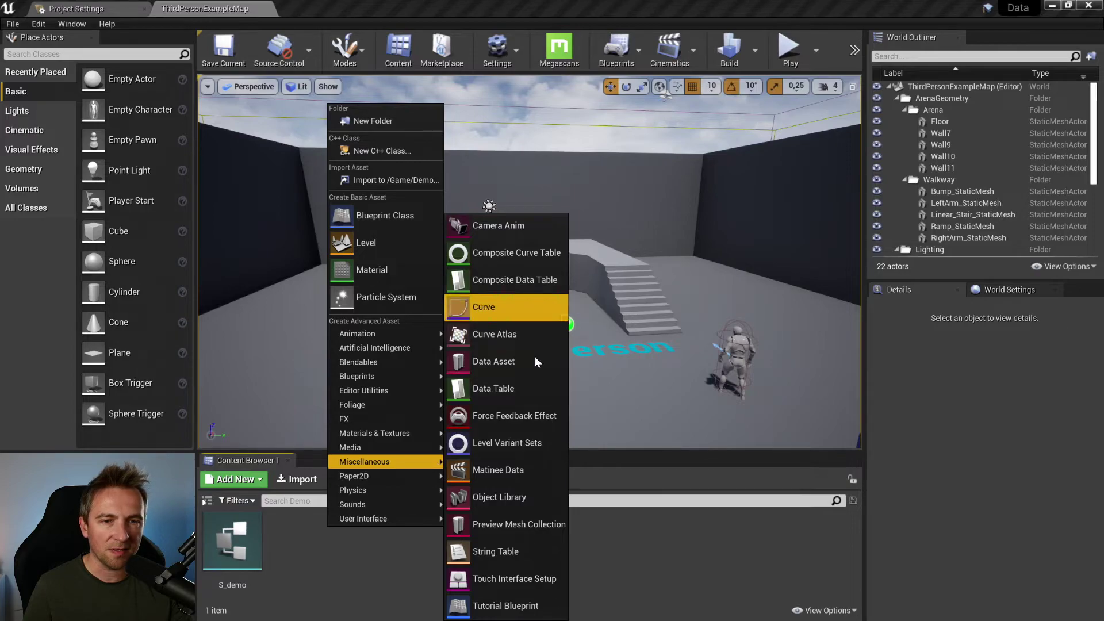
click(533, 387)
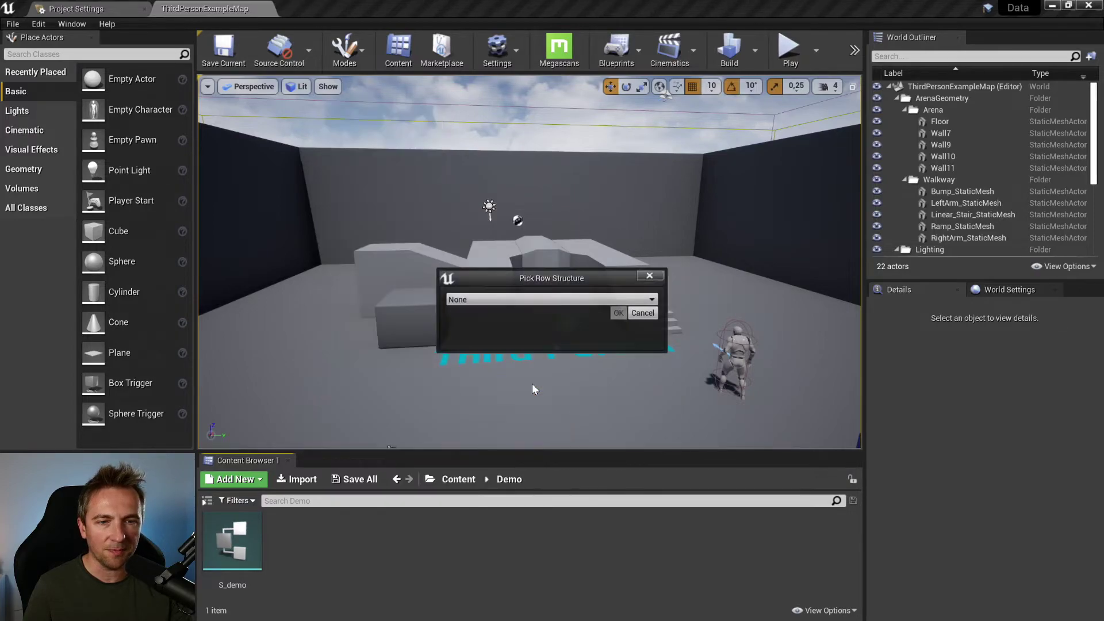
click(513, 301)
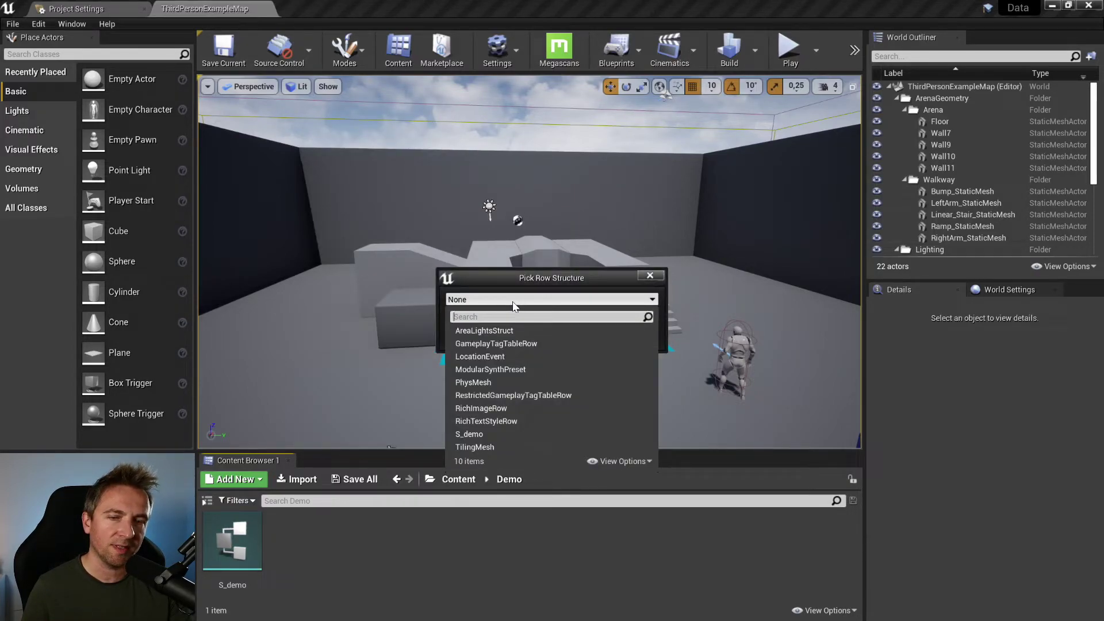
click(492, 435)
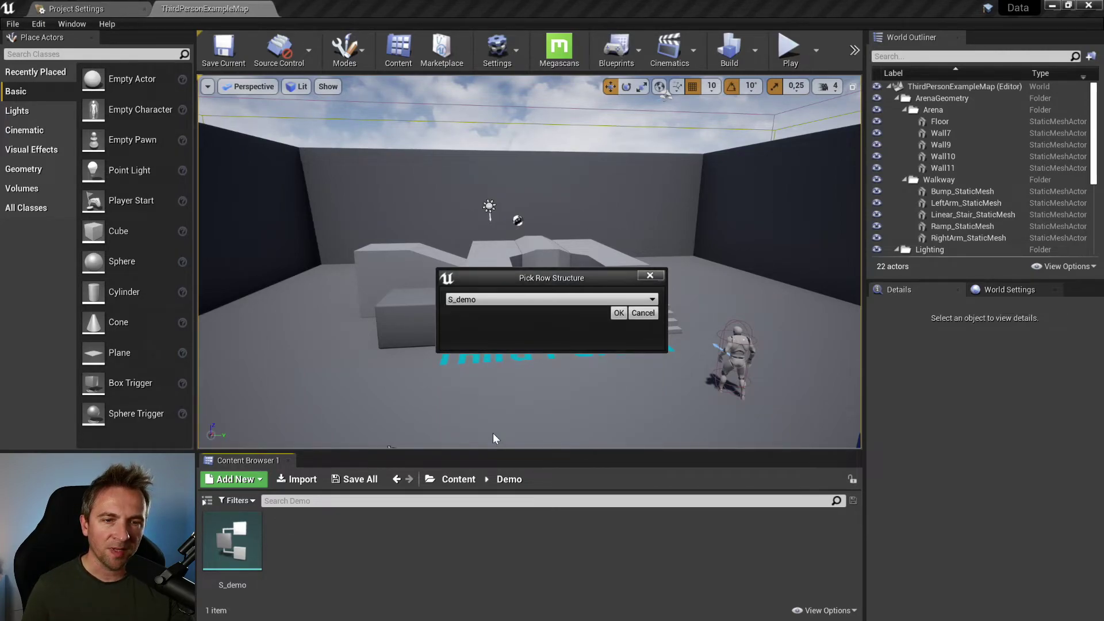
click(619, 313)
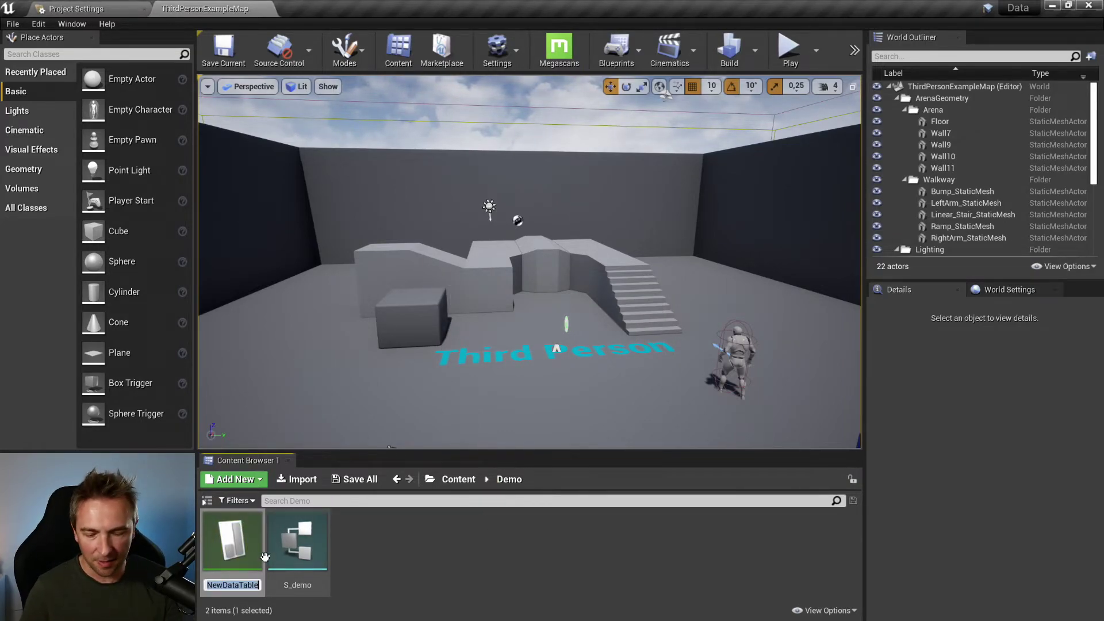
text(D_demoe)
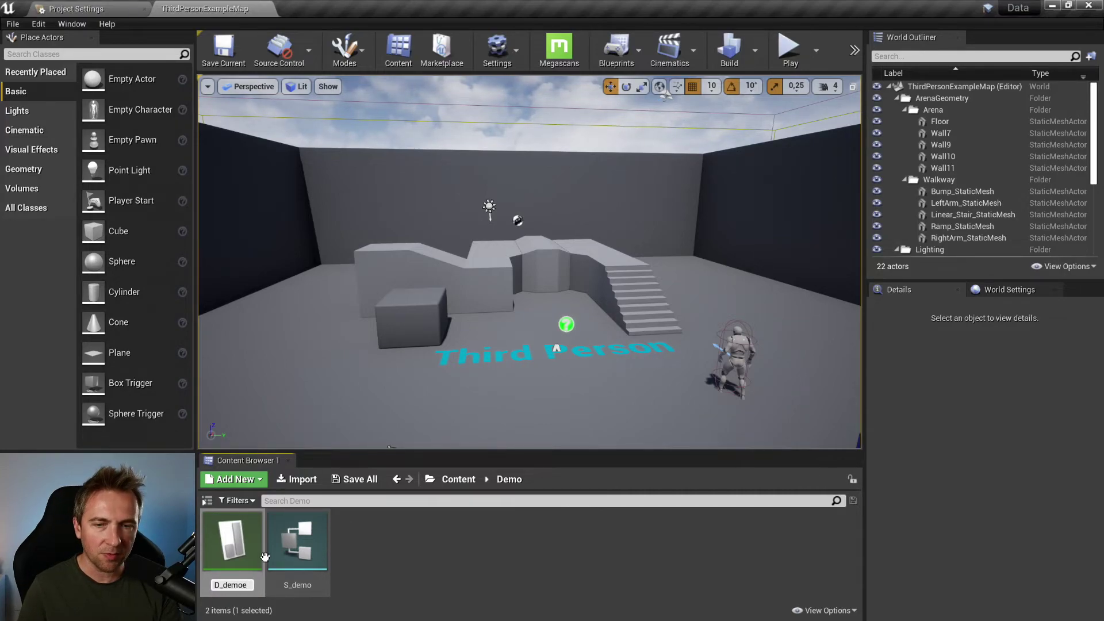
key(BackSpace)
key(Return)
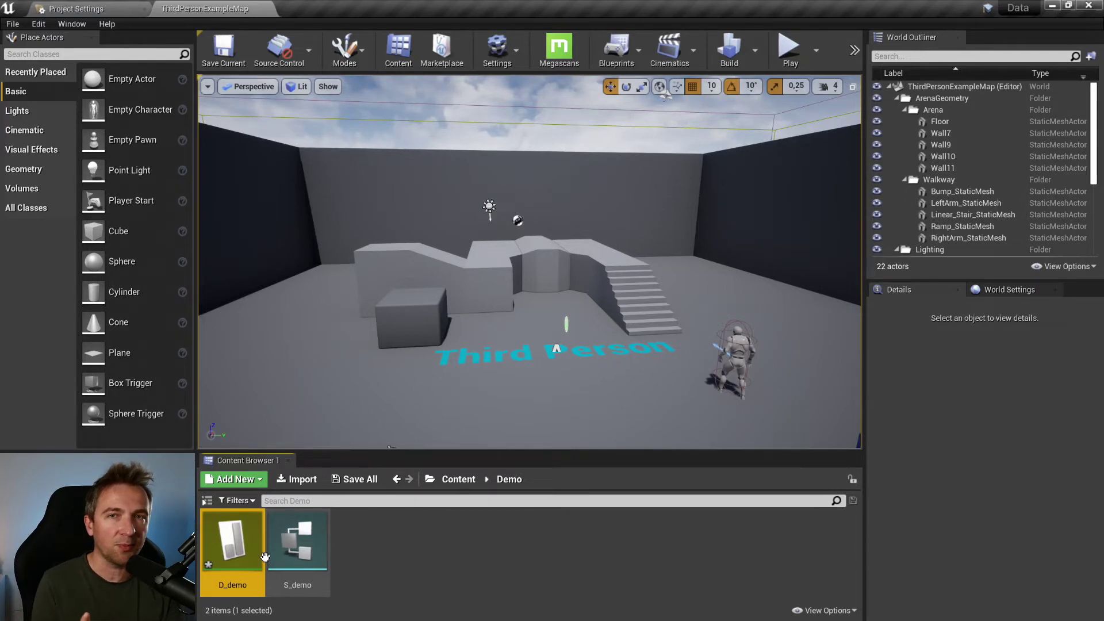
Open the D_demo data table and dock its editor in the main window beside the level.
double_click(236, 552)
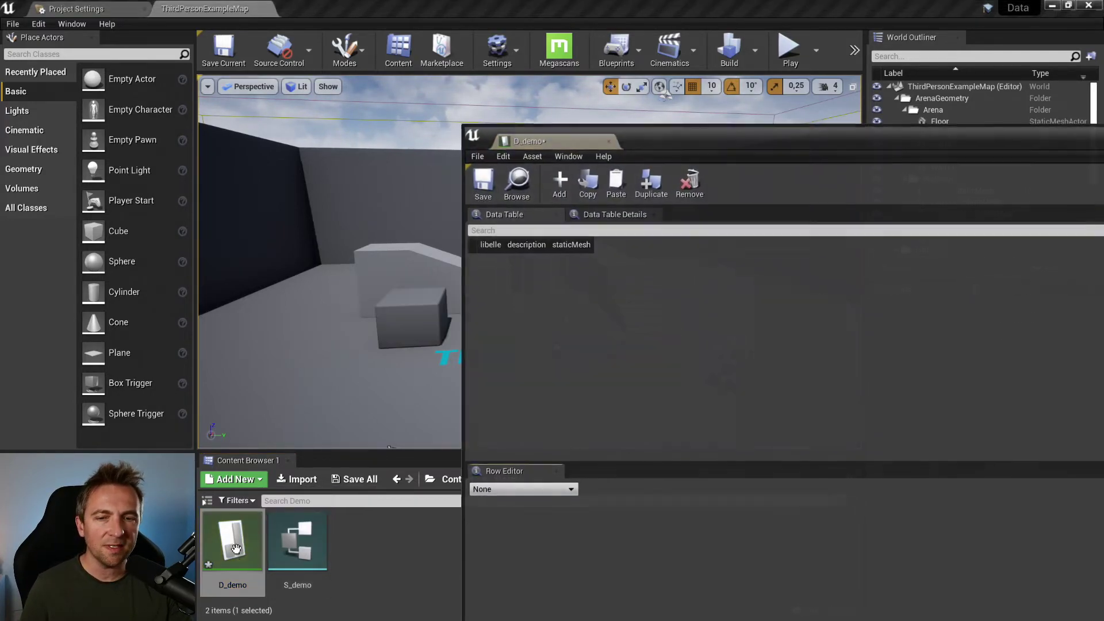
drag(562, 138, 382, 6)
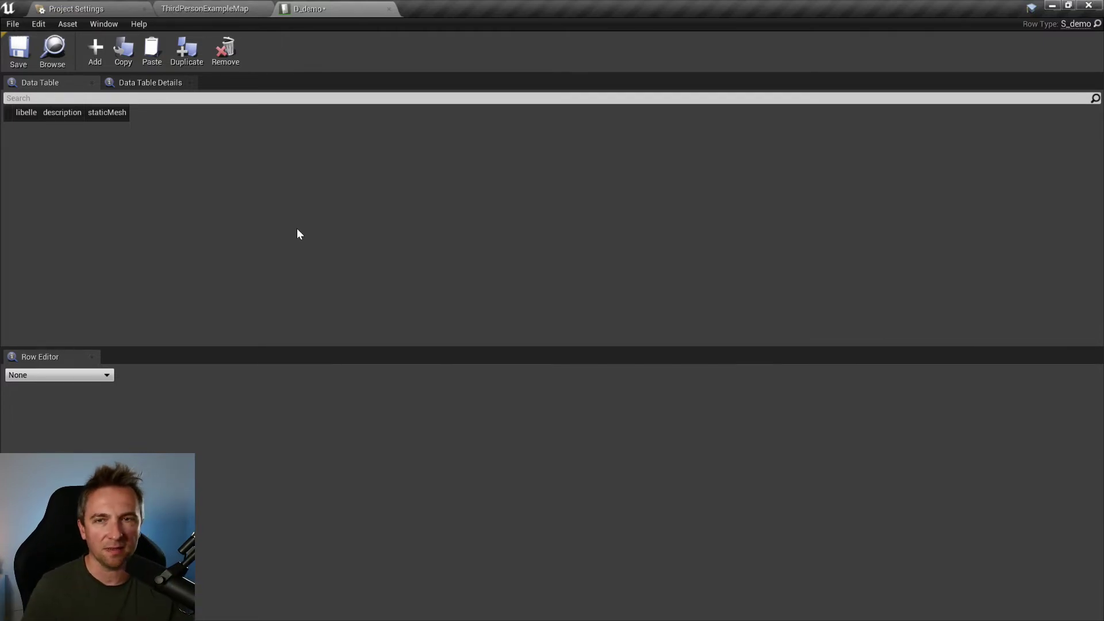
Add four rows to the data table and widen its columns.
click(96, 51)
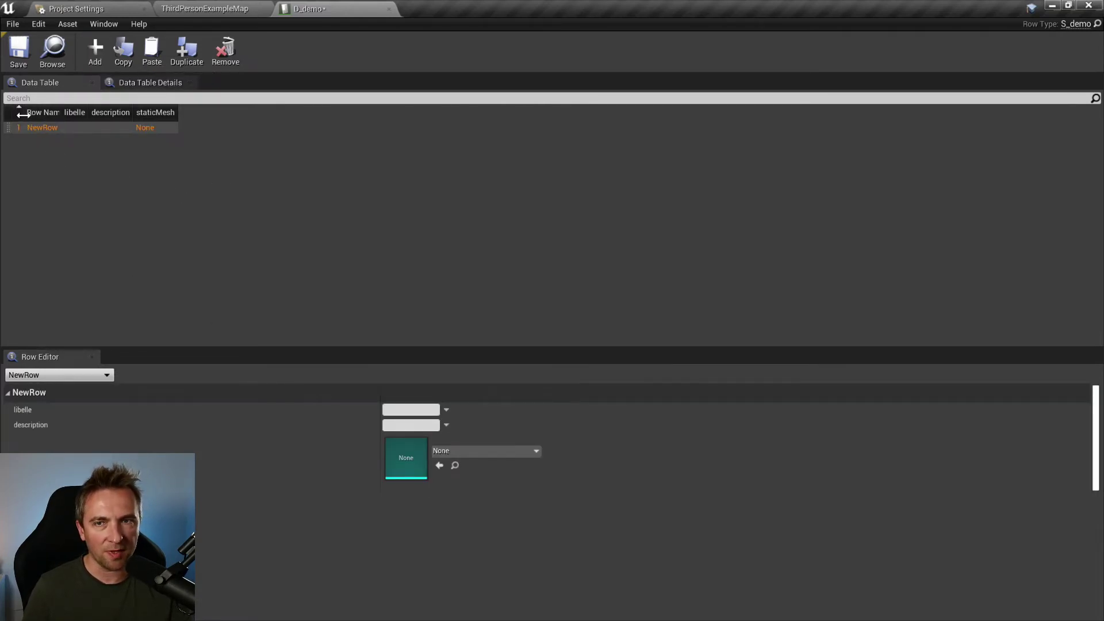
drag(23, 114, 300, 113)
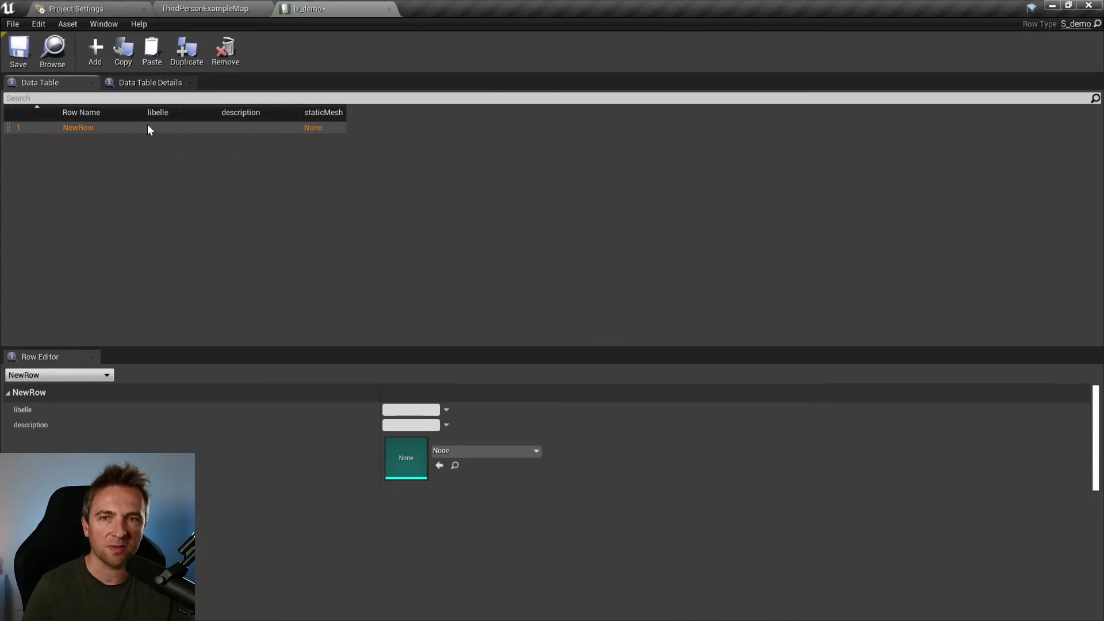
click(94, 46)
click(94, 46)
click(95, 44)
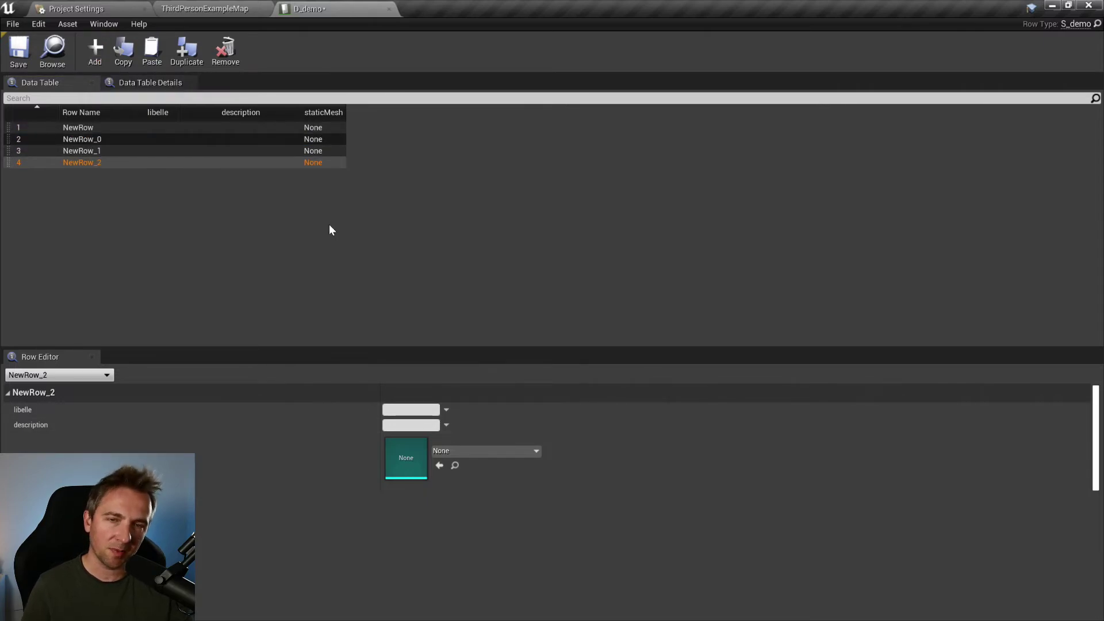
Sort the table by row name in descending order and switch back to sorting by row number.
click(329, 228)
click(158, 139)
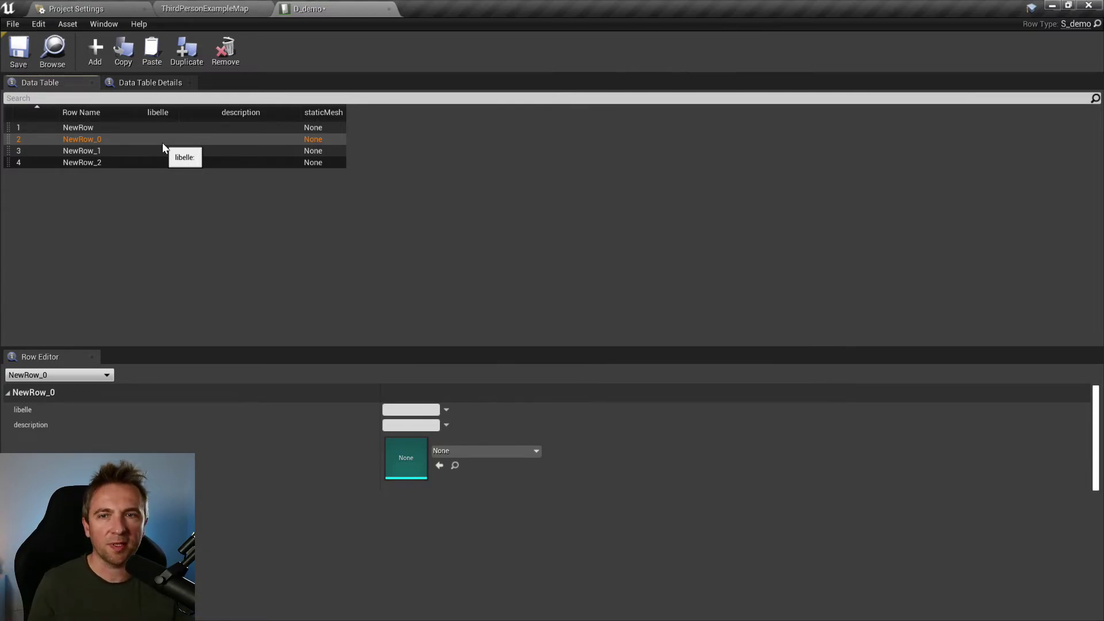
click(109, 112)
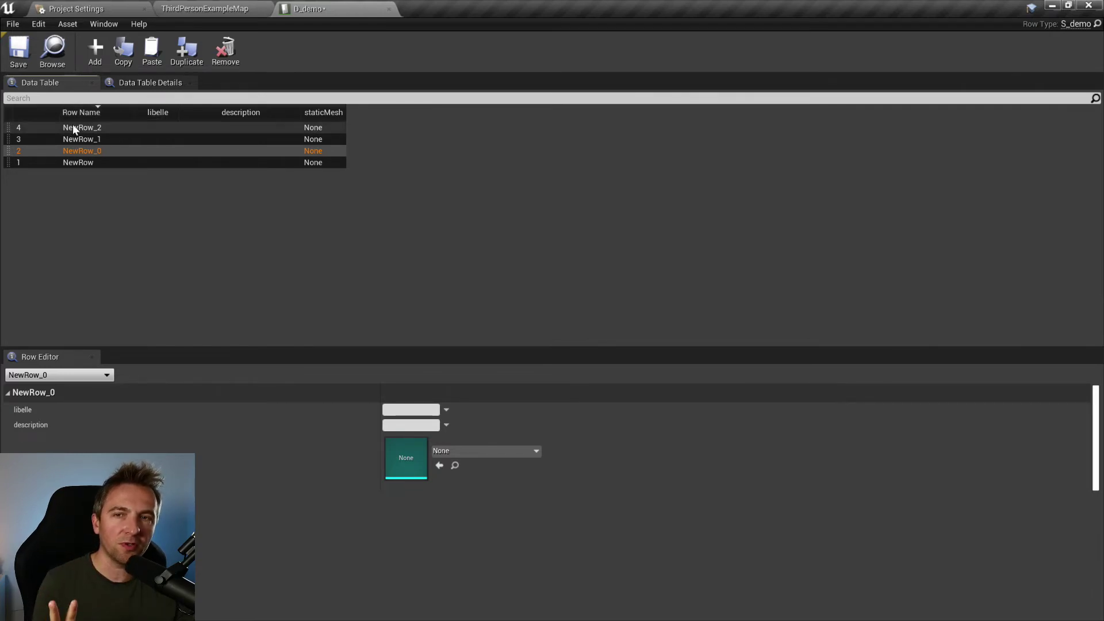
click(41, 118)
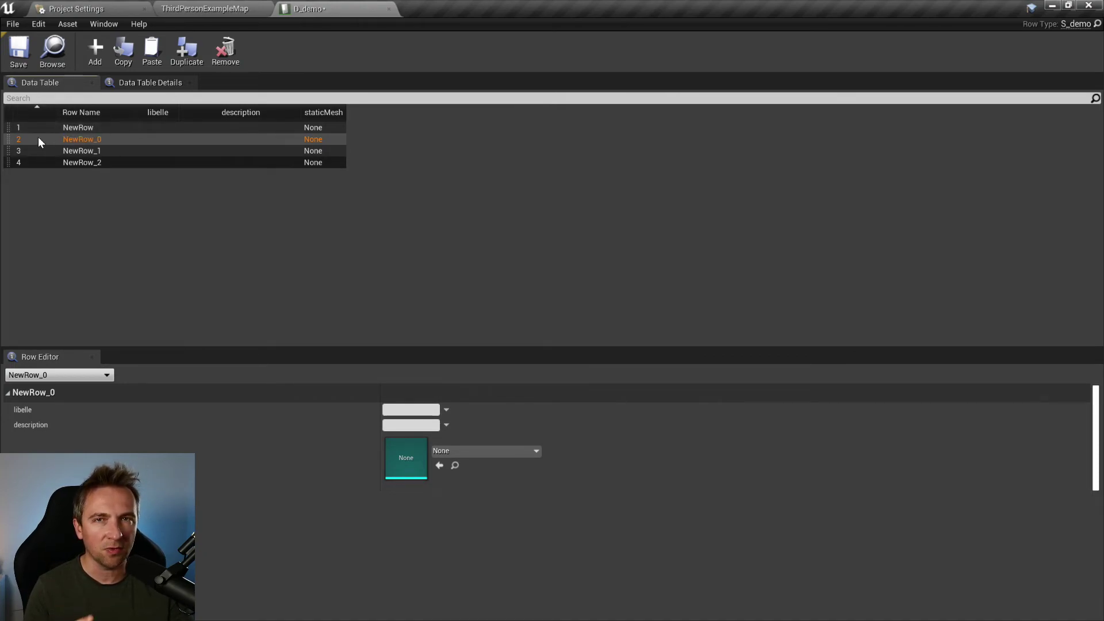
Delete the third row, NewRow_1, from the data table.
click(43, 152)
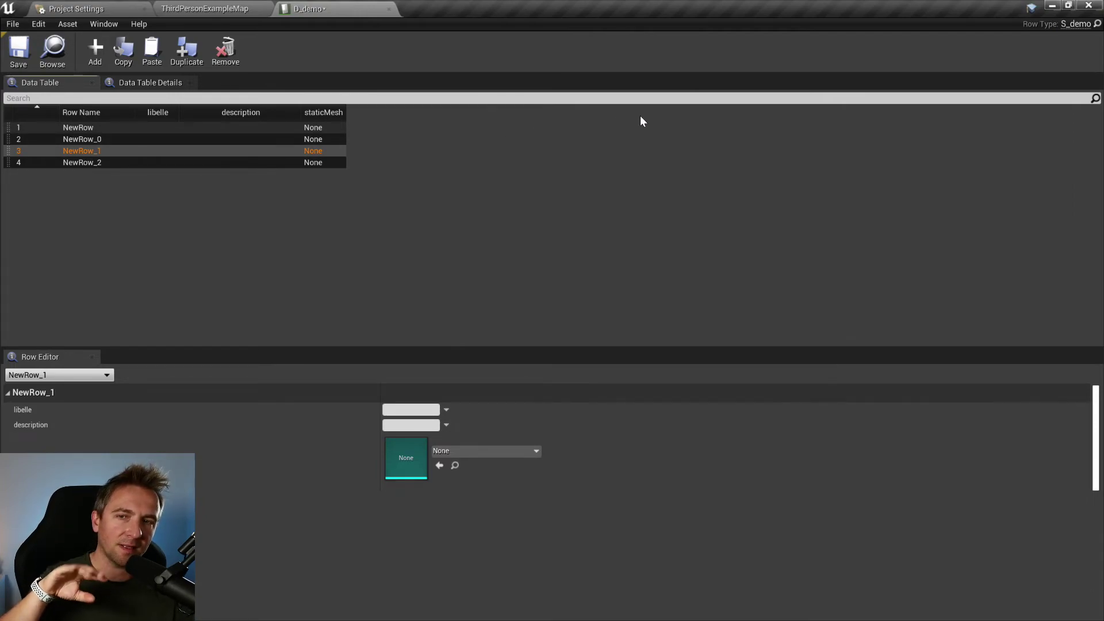
key(Delete)
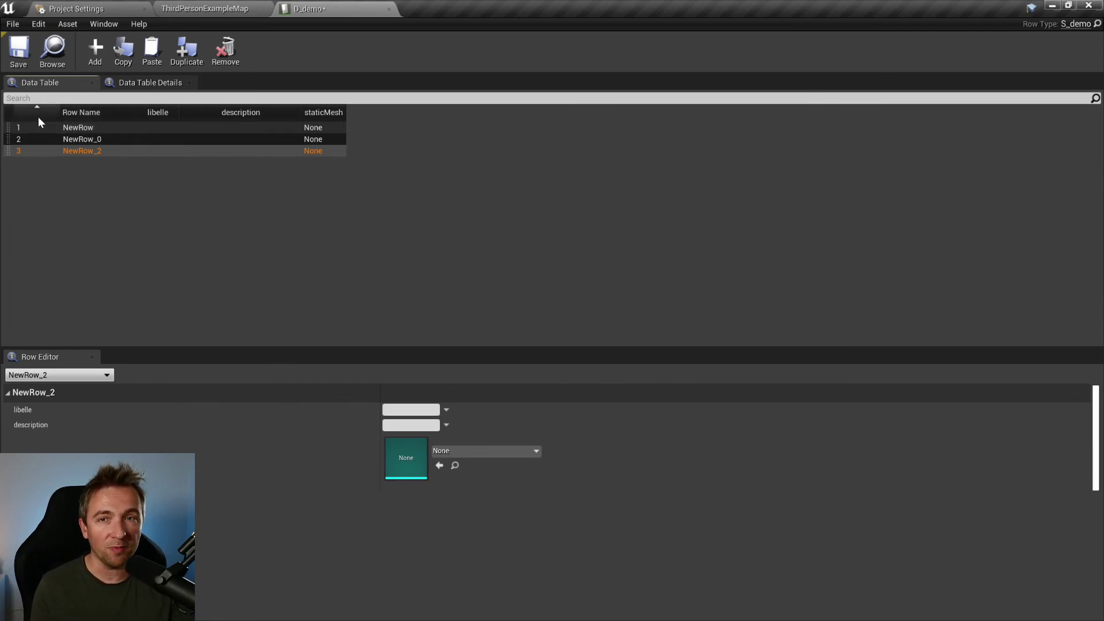
Try to rename the second row to NewRow, the same name as the first row.
click(100, 130)
double_click(112, 138)
click(116, 140)
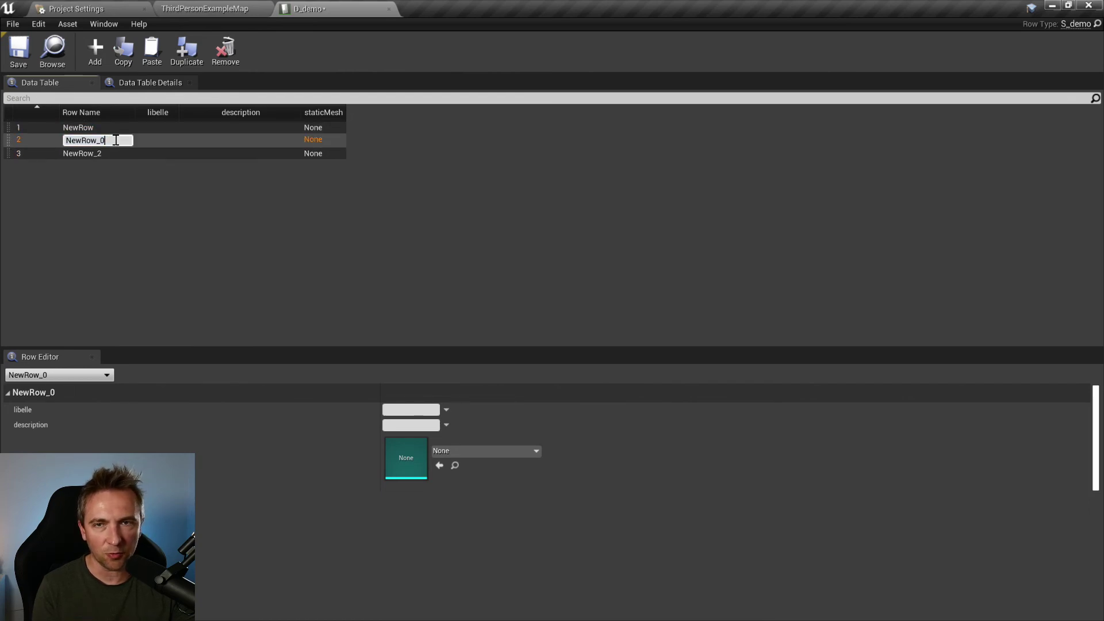
key(BackSpace)
key(BackSpace)
key(Return)
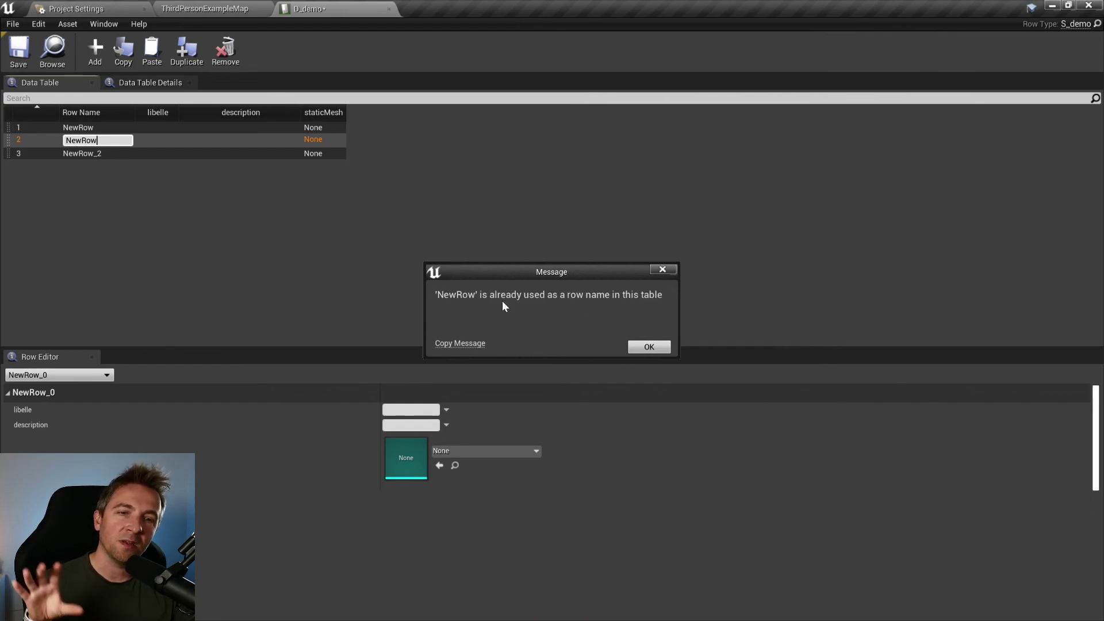
click(649, 347)
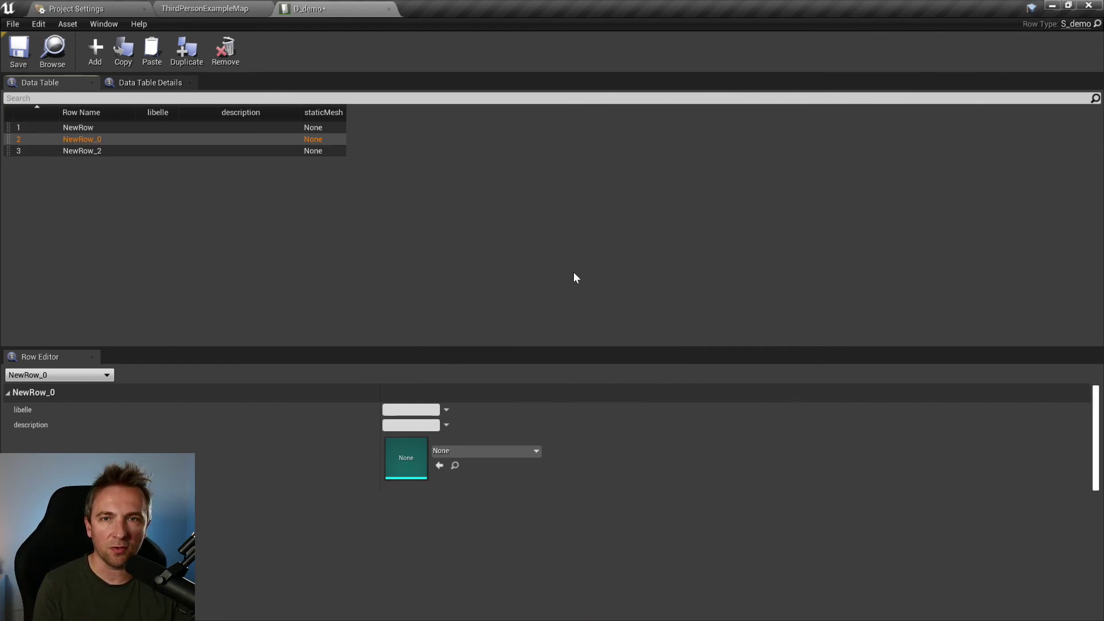
Examine the libelle and description fields of each row in the data table.
click(160, 179)
click(167, 126)
click(166, 140)
click(167, 151)
click(173, 141)
click(173, 127)
click(175, 139)
click(175, 151)
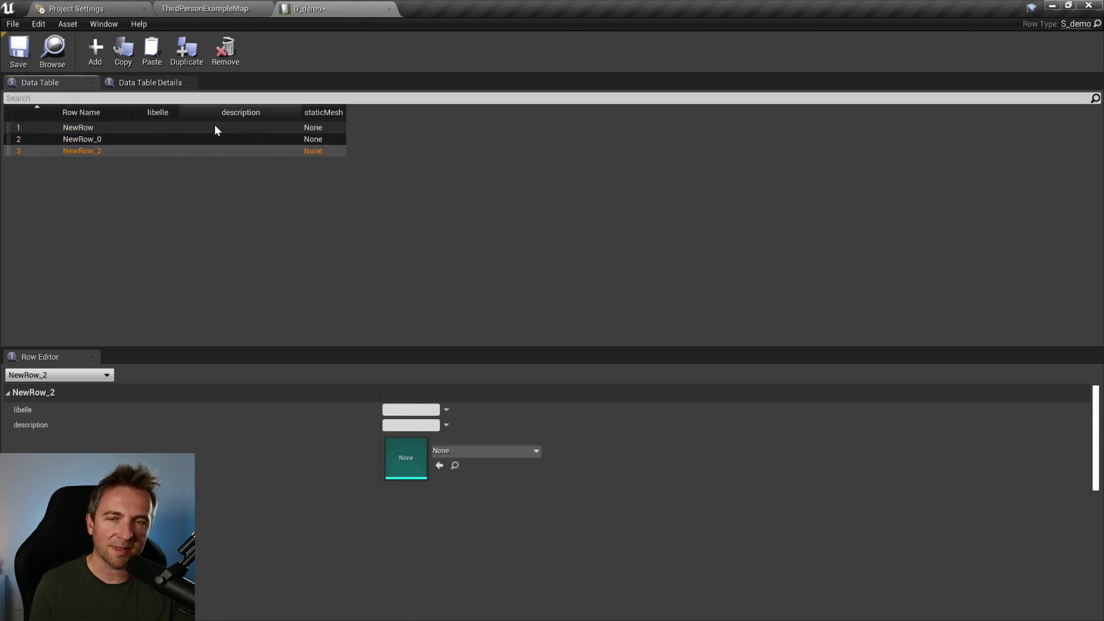
click(147, 128)
click(239, 151)
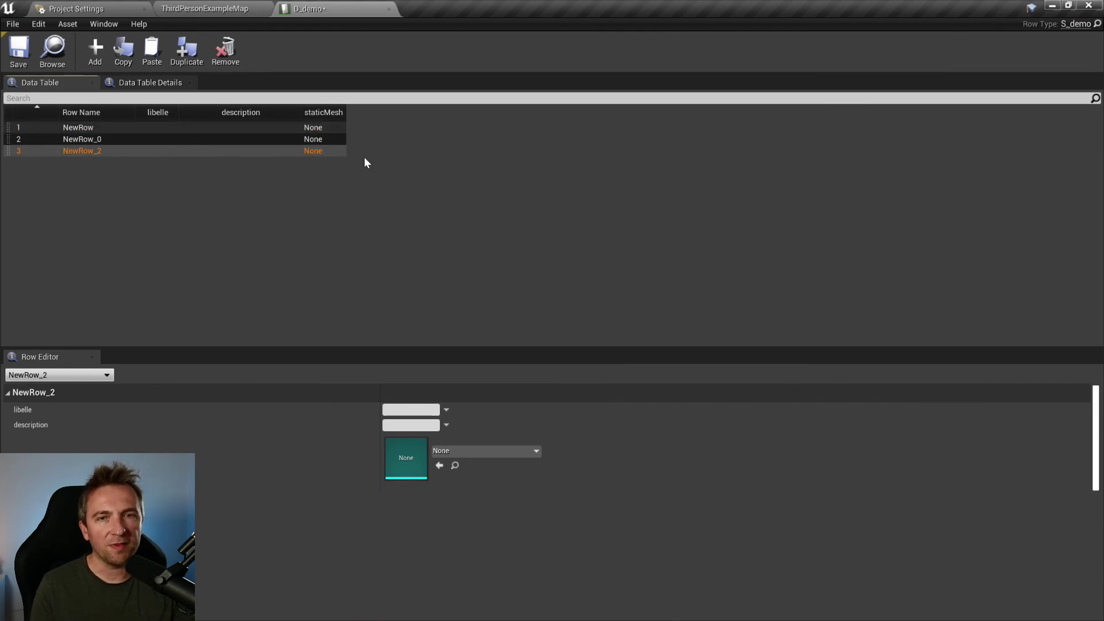